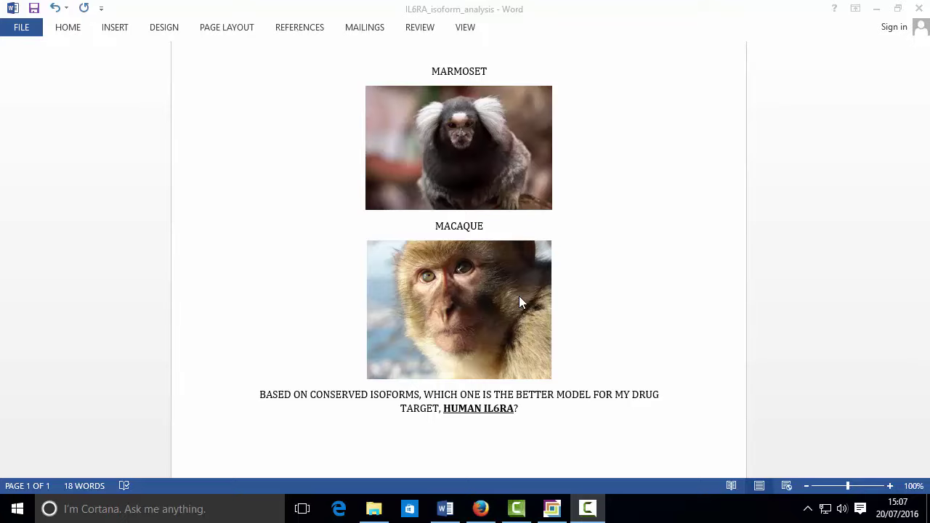
Minimize the IL6RA_isoform_analysis report and bring the UniProt home page forward in Firefox
scroll(553, 233, "up", 2)
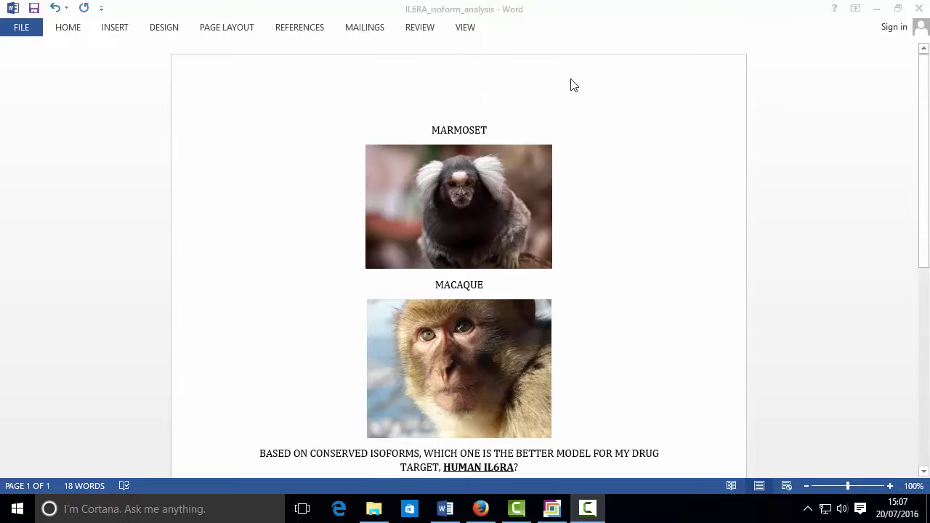
left_click(877, 8)
left_click(497, 513)
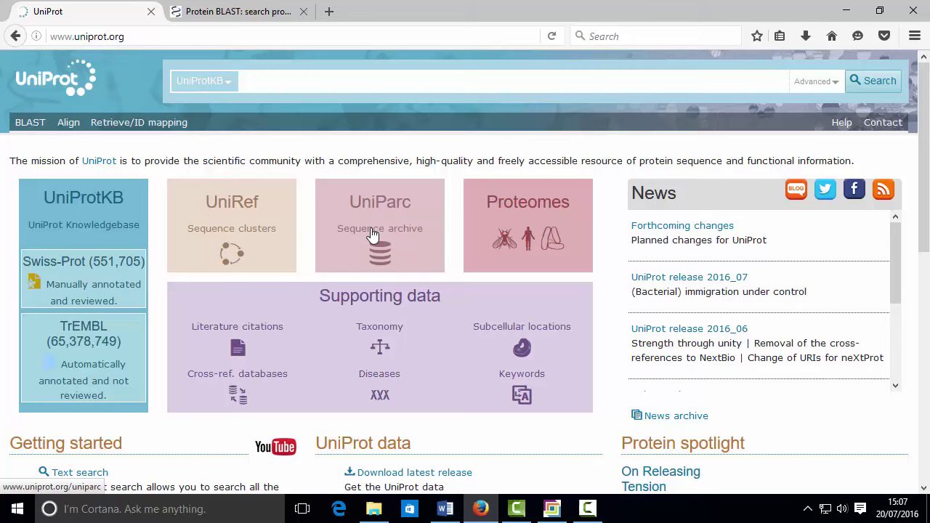
Search UniProtKB for IL6RA, returning 929 results led by human entry P08887
type("IL6R")
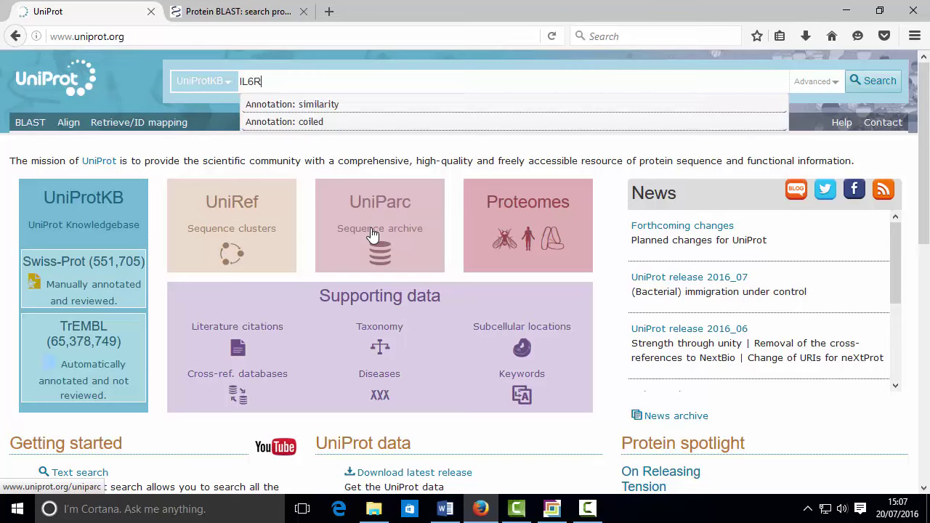
type("A")
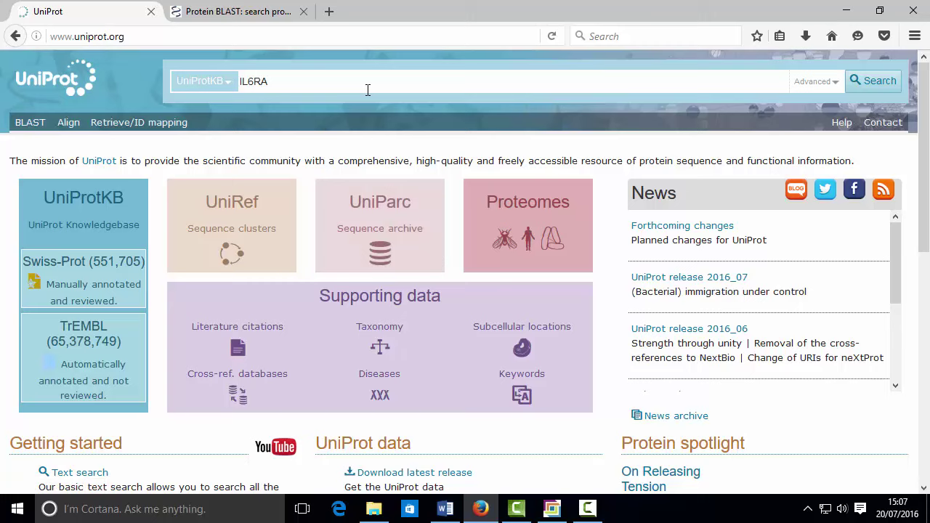
left_click(875, 85)
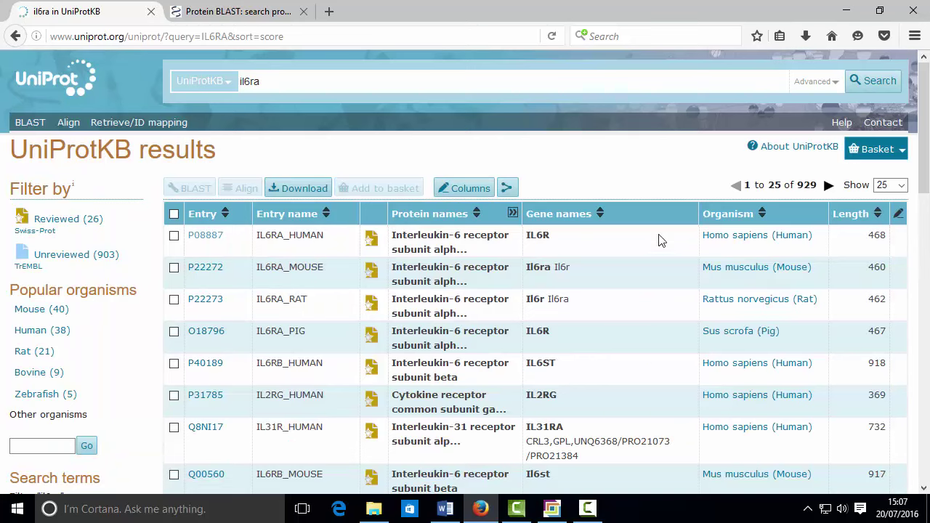
Open entry P08887 and jump to its Sequences (2) section showing both isoforms
left_click(215, 239)
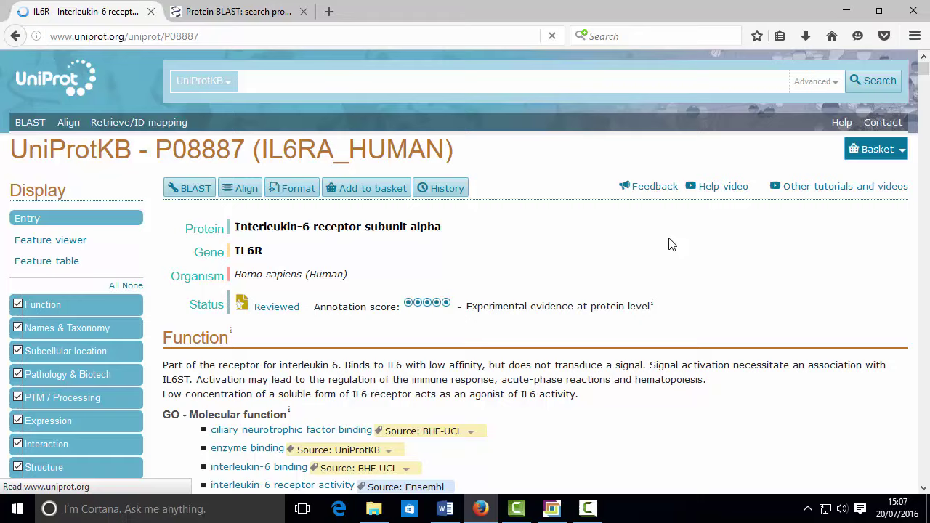
scroll(843, 221, "down", 2)
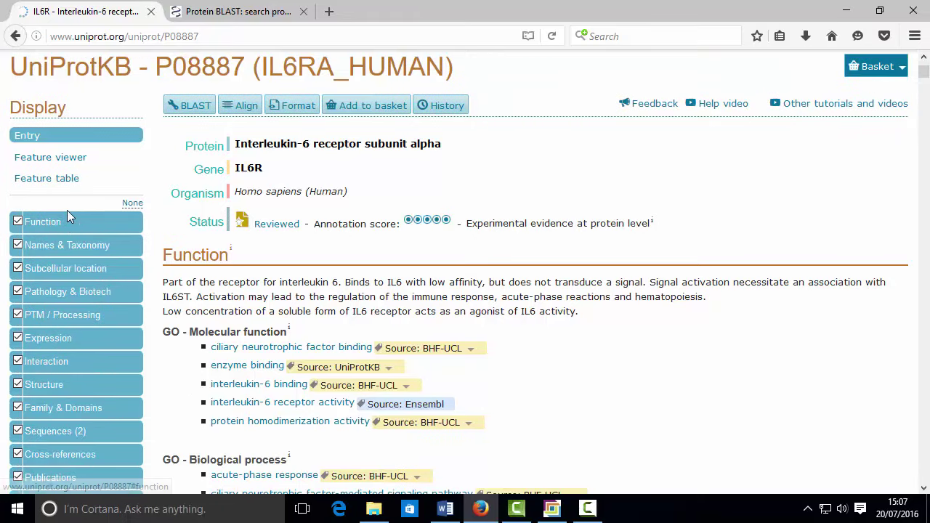
scroll(68, 210, "down", 6)
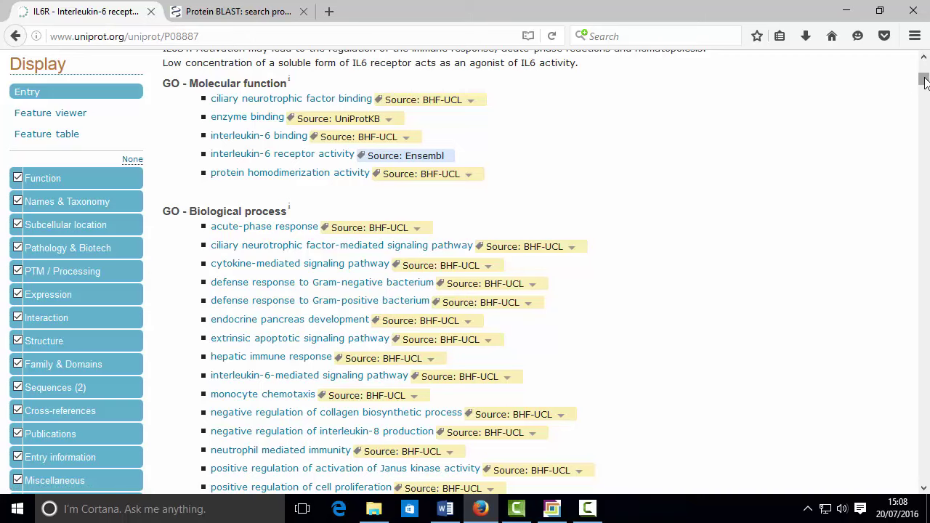
left_click_drag(926, 82, 924, 88)
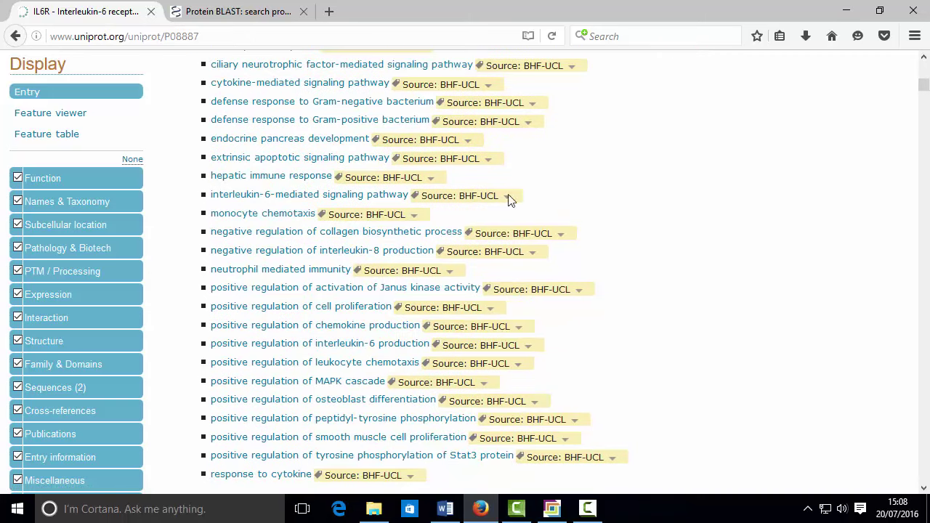
left_click(67, 394)
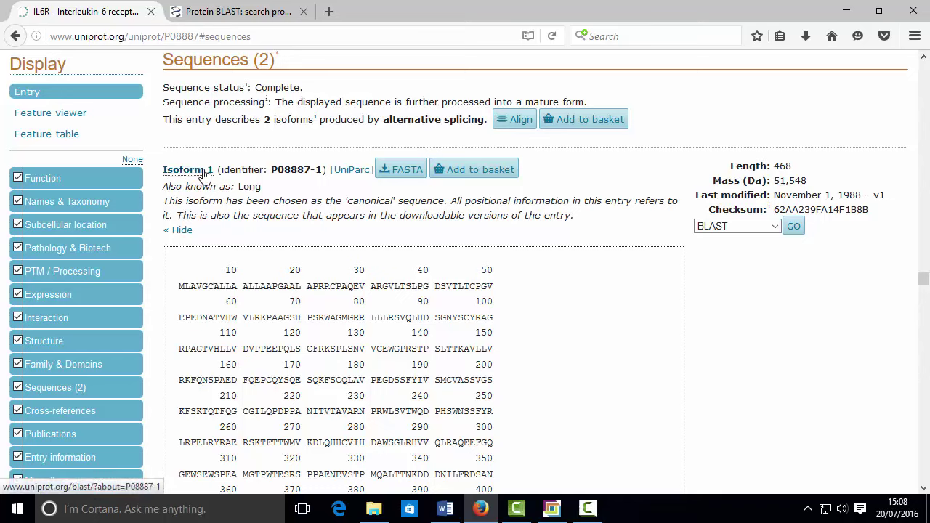
left_click_drag(271, 170, 317, 173)
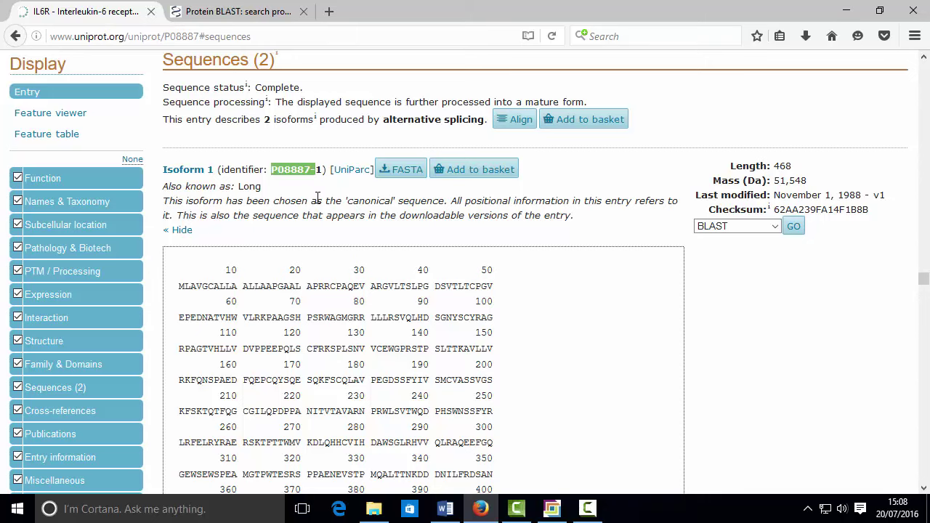
scroll(317, 198, "down", 8)
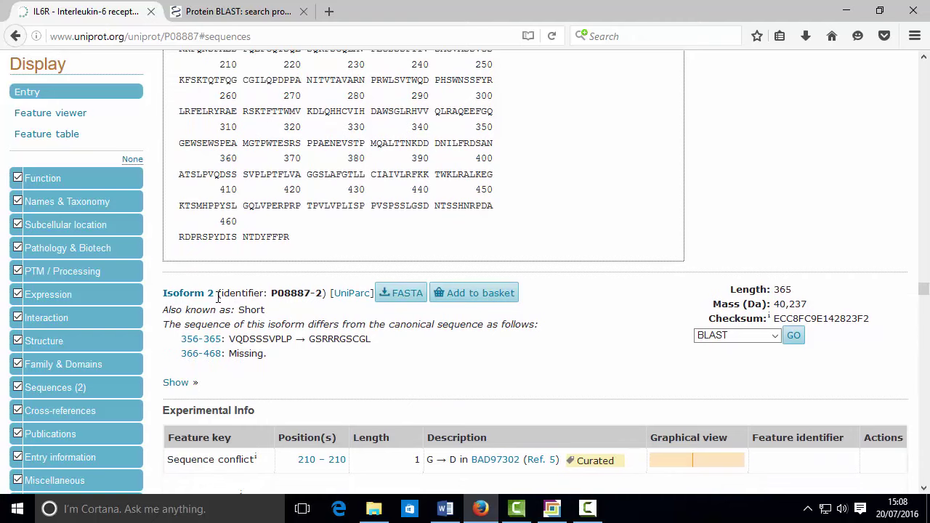
scroll(218, 297, "up", 6)
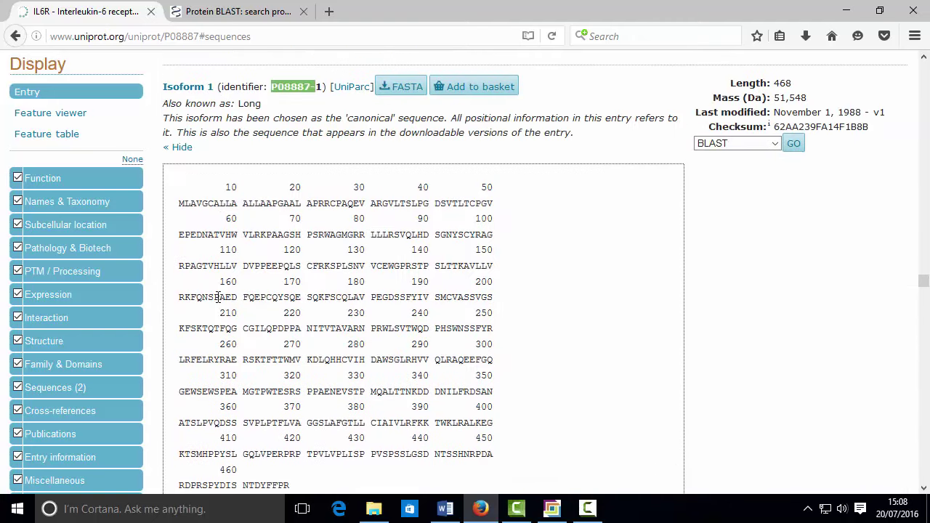
scroll(218, 298, "down", 8)
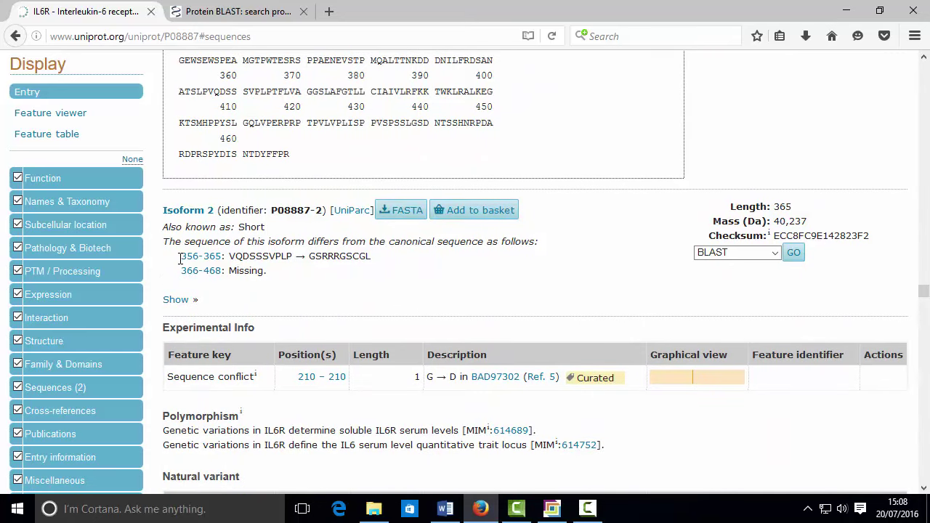
left_click_drag(180, 258, 372, 267)
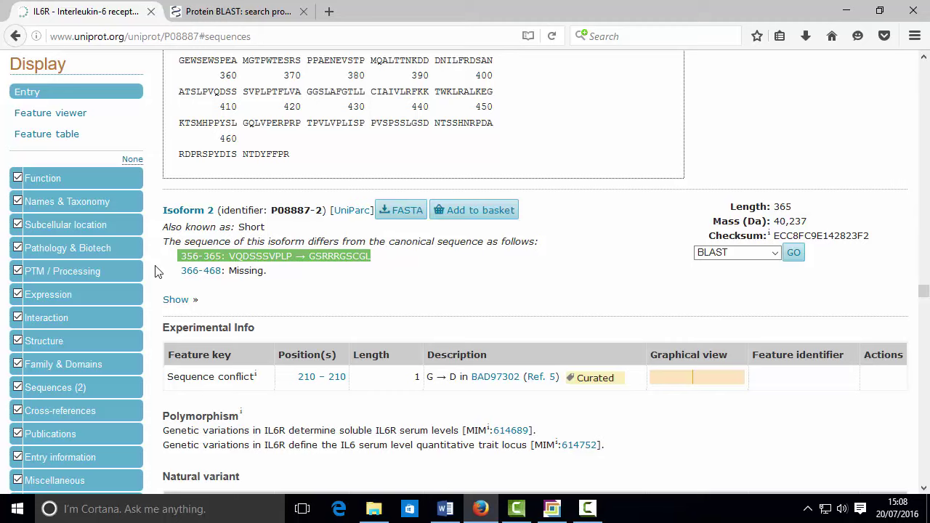
left_click_drag(156, 271, 269, 270)
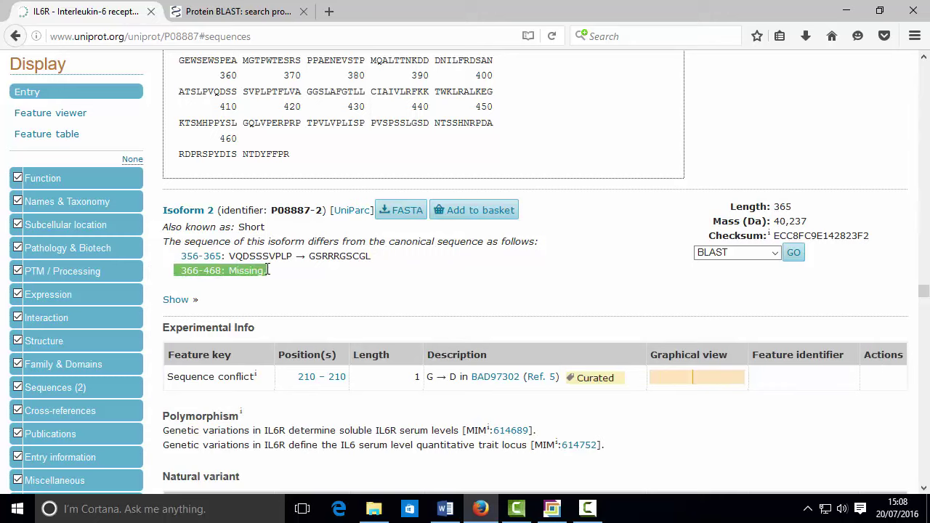
left_click(267, 270)
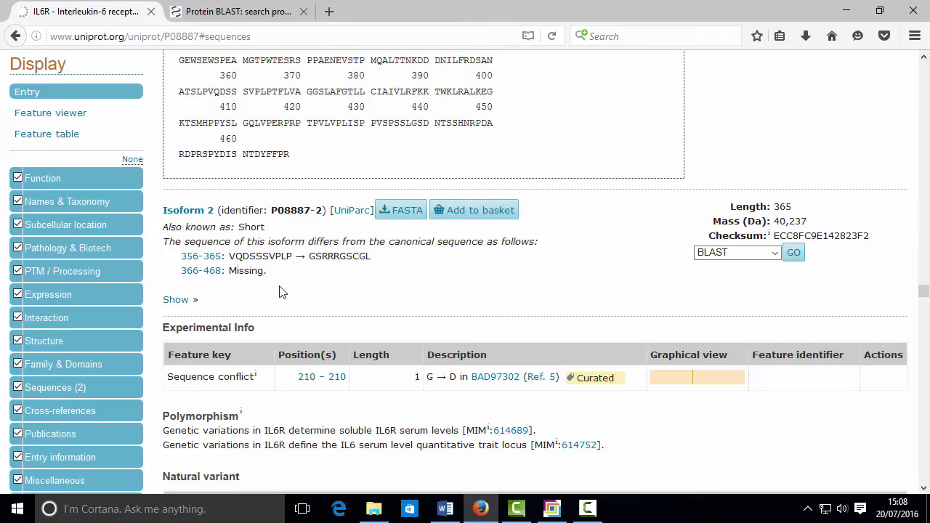
scroll(283, 292, "up", 6)
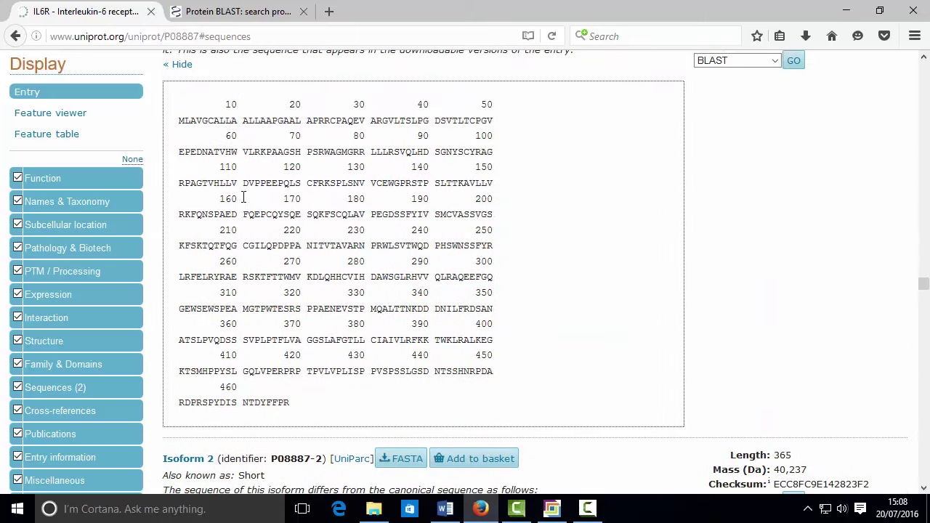
scroll(325, 305, "down", 4)
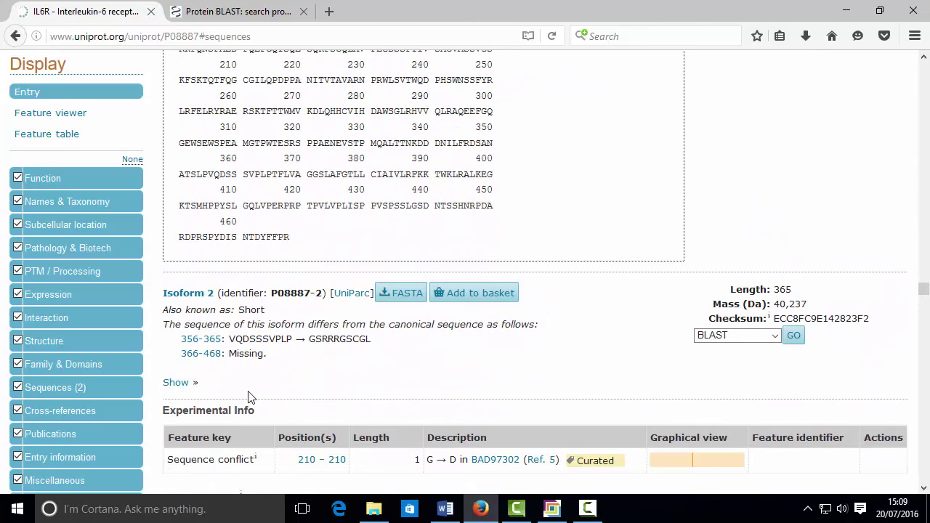
left_click_drag(180, 354, 268, 361)
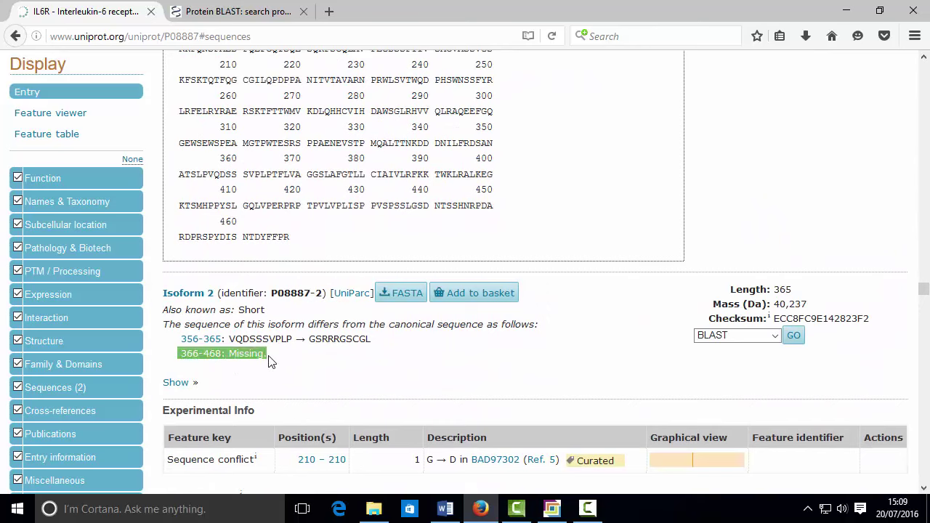
left_click_drag(178, 341, 316, 343)
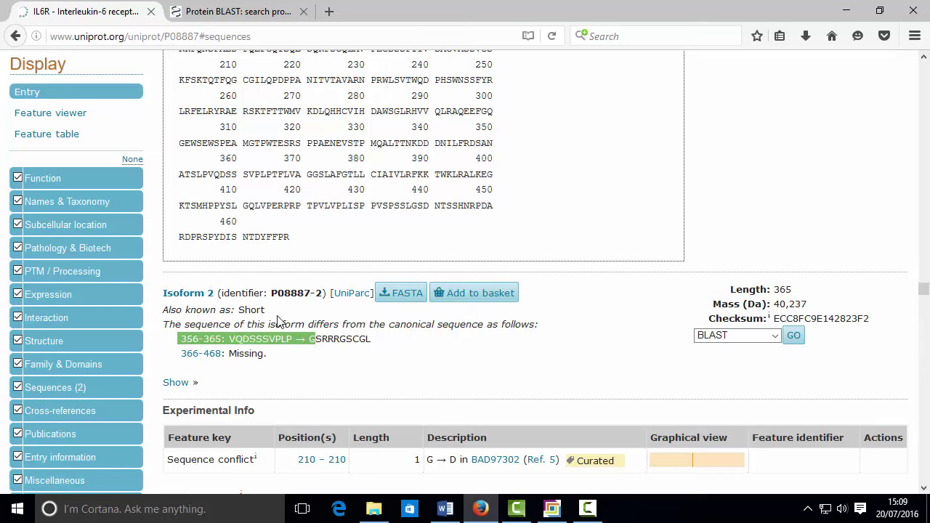
scroll(282, 281, "up", 5)
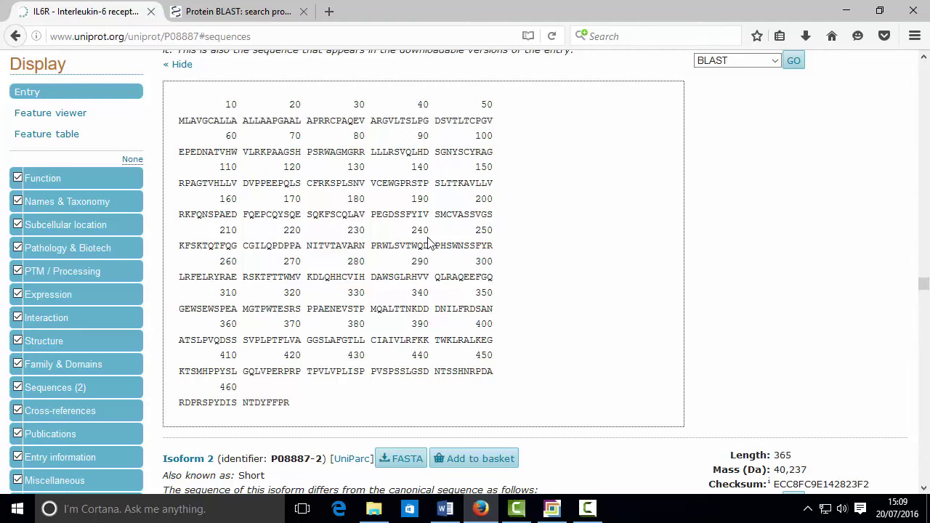
scroll(428, 244, "up", 2)
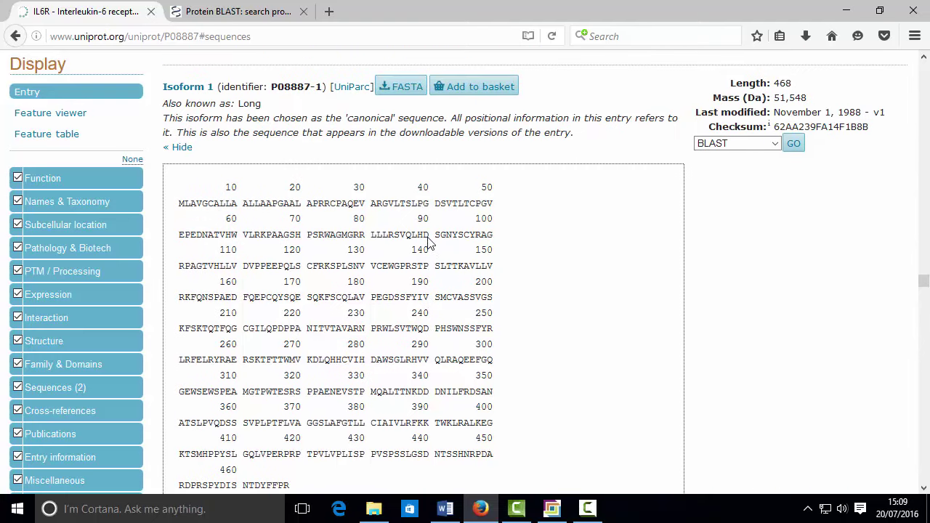
scroll(429, 243, "up", 4)
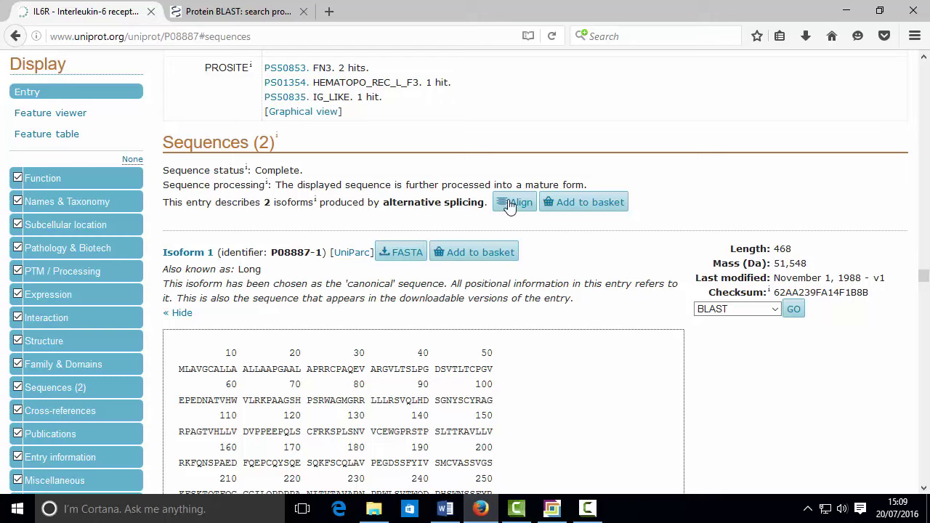
Align entry P08887 with its isoform P08887-2 and review the alignment
left_click(511, 208)
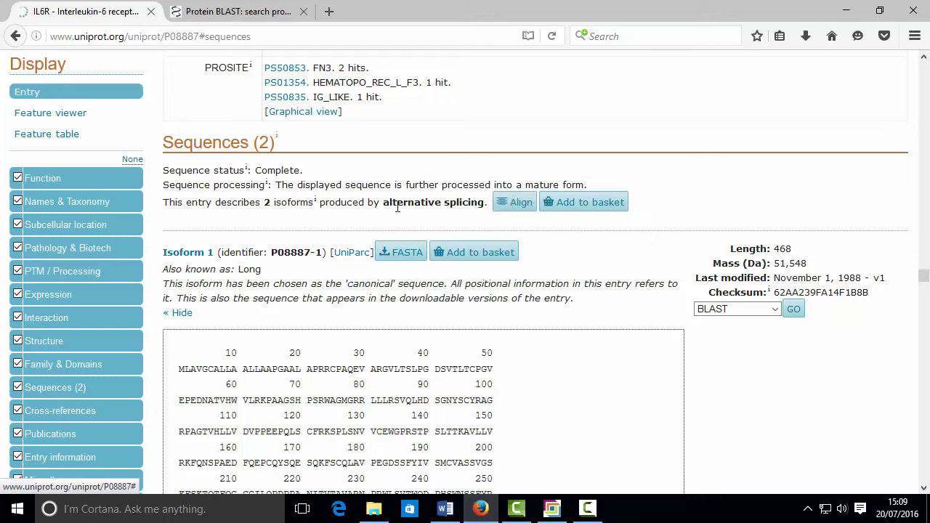
left_click(515, 207)
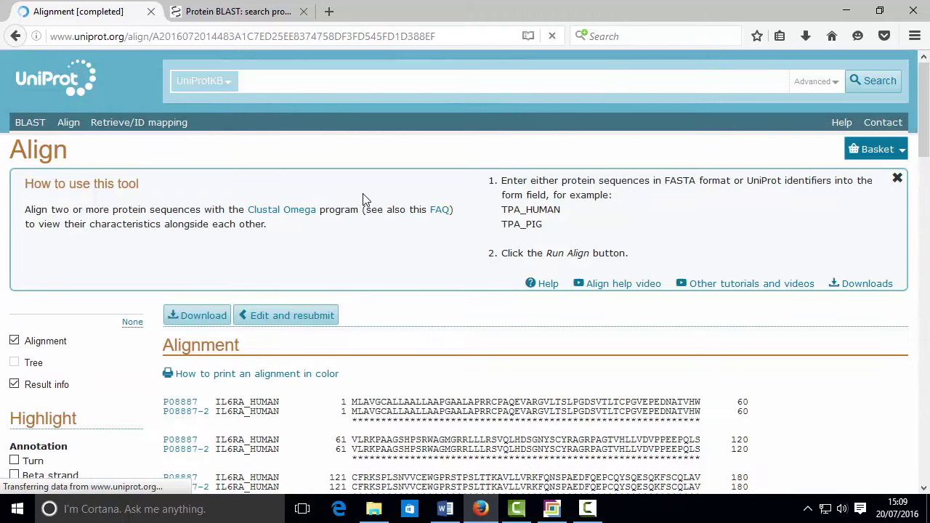
scroll(380, 313, "down", 2)
scroll(380, 313, "down", 5)
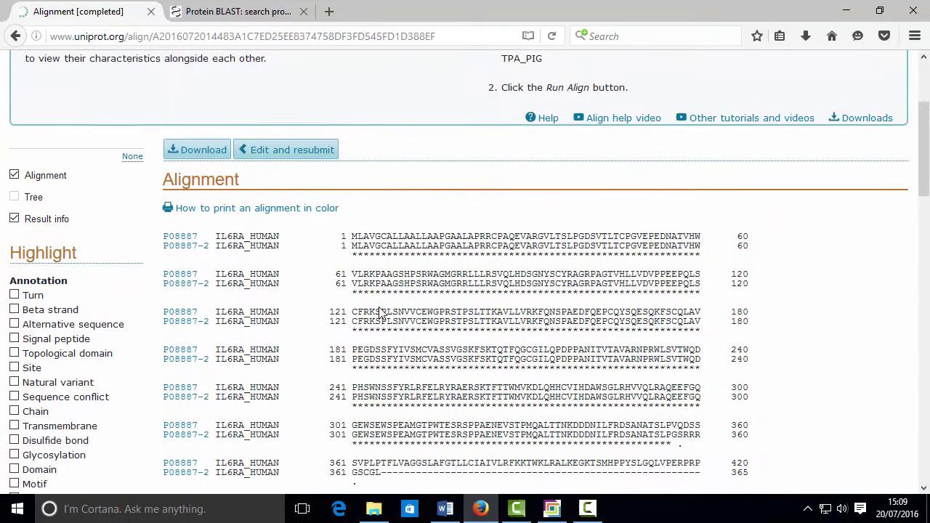
scroll(380, 314, "up", 2)
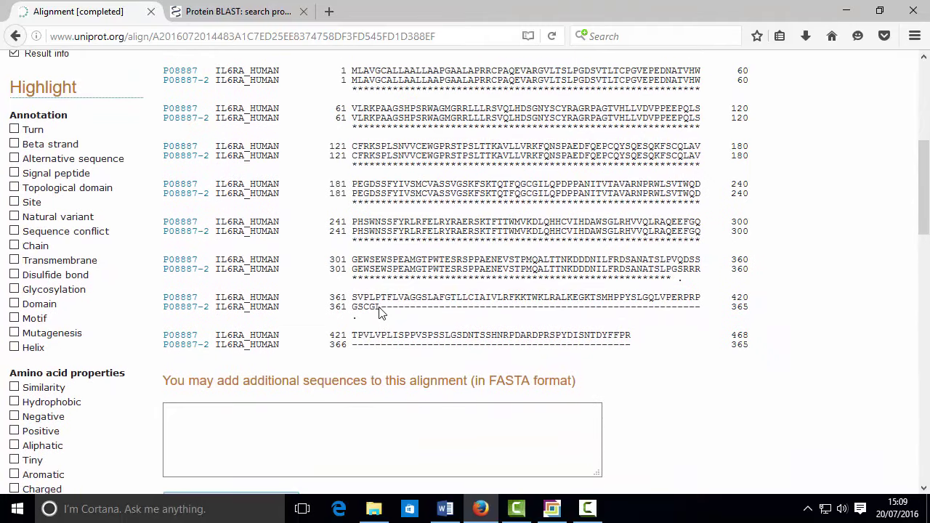
scroll(379, 309, "up", 3)
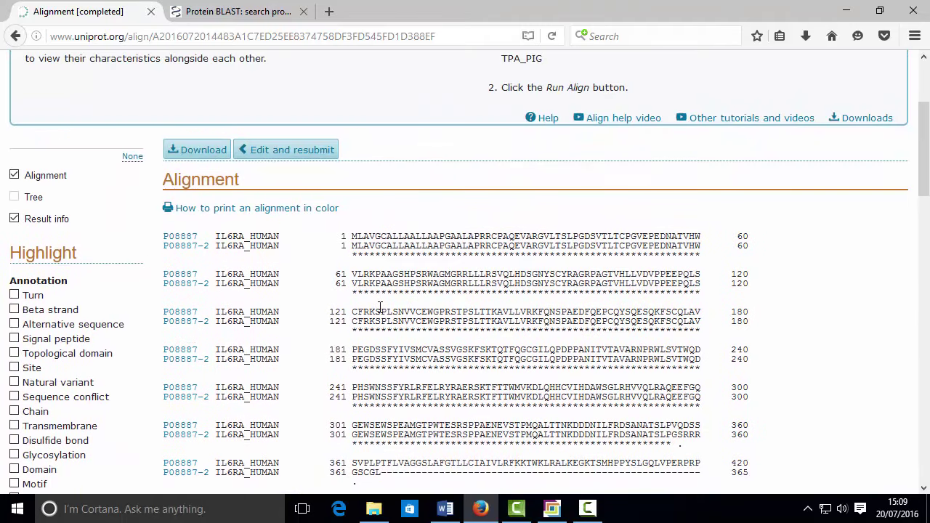
Download the isoform alignment in FASTA format as a plain text page
left_click(213, 152)
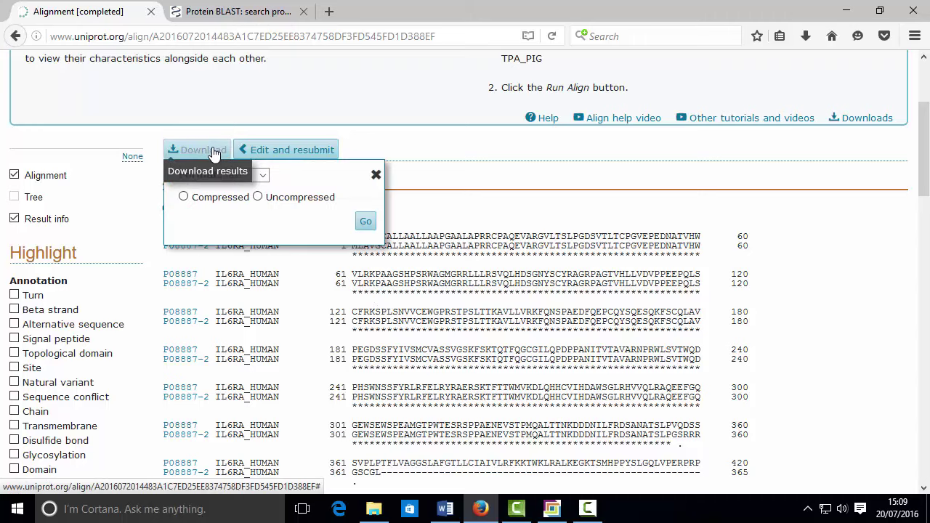
left_click(263, 177)
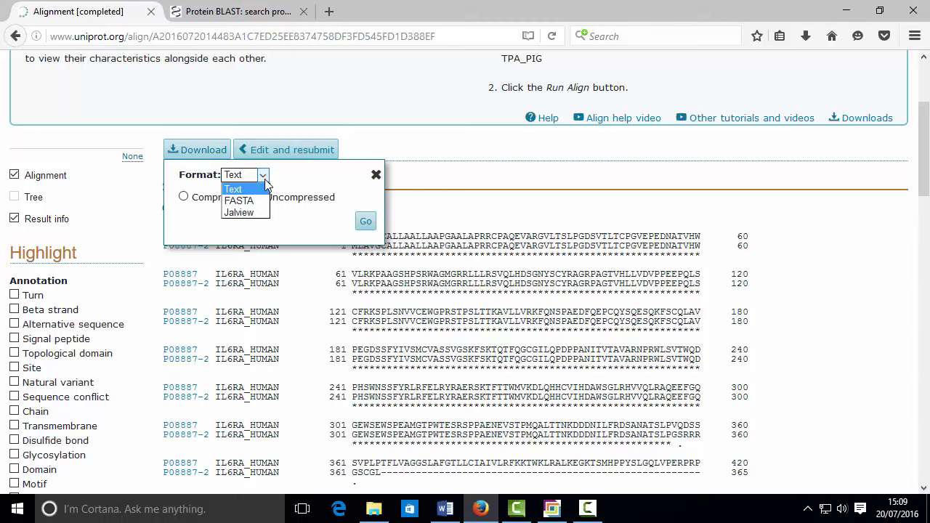
left_click(256, 202)
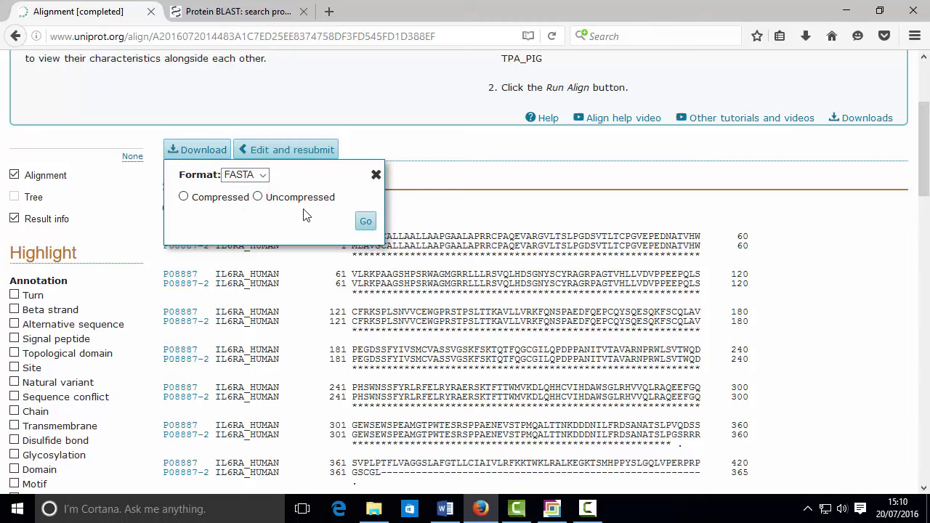
left_click(365, 227)
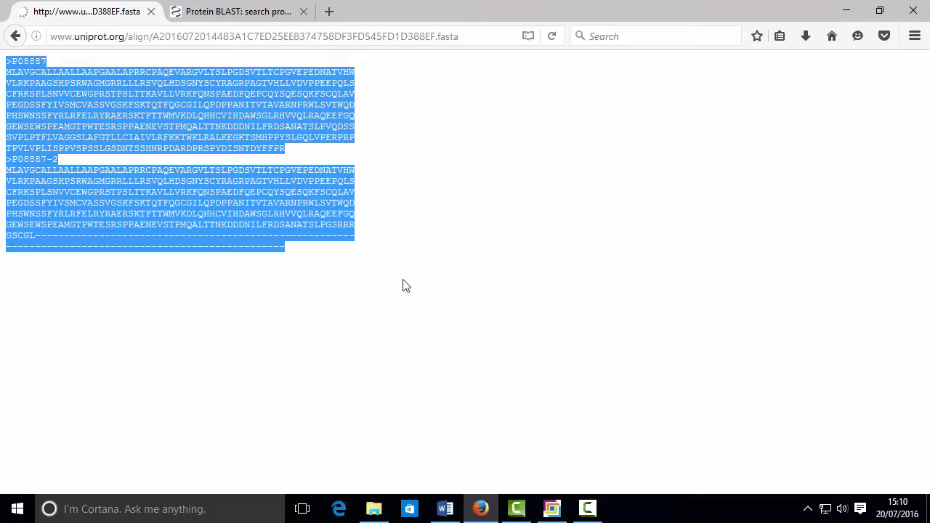
Paste the copied FASTA sequences into Jalview's Input Alignment from Textbox window
left_click(554, 508)
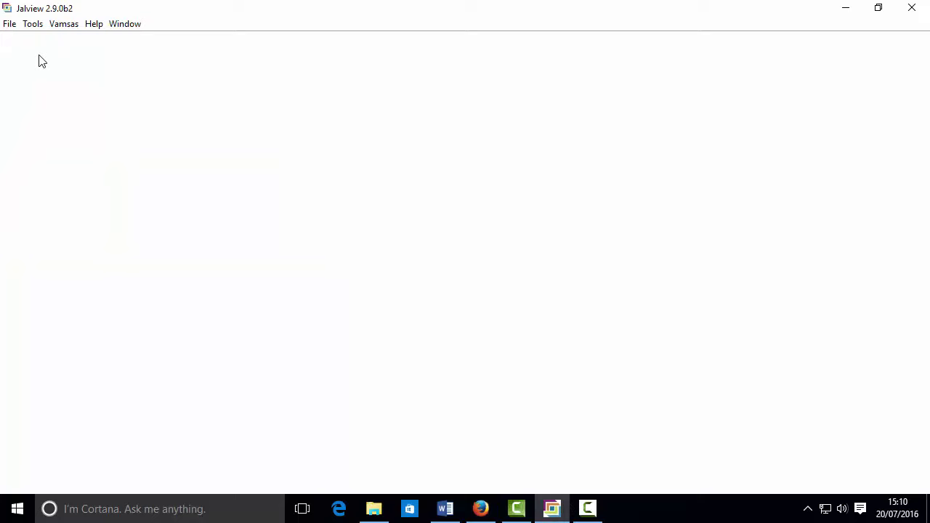
left_click(10, 28)
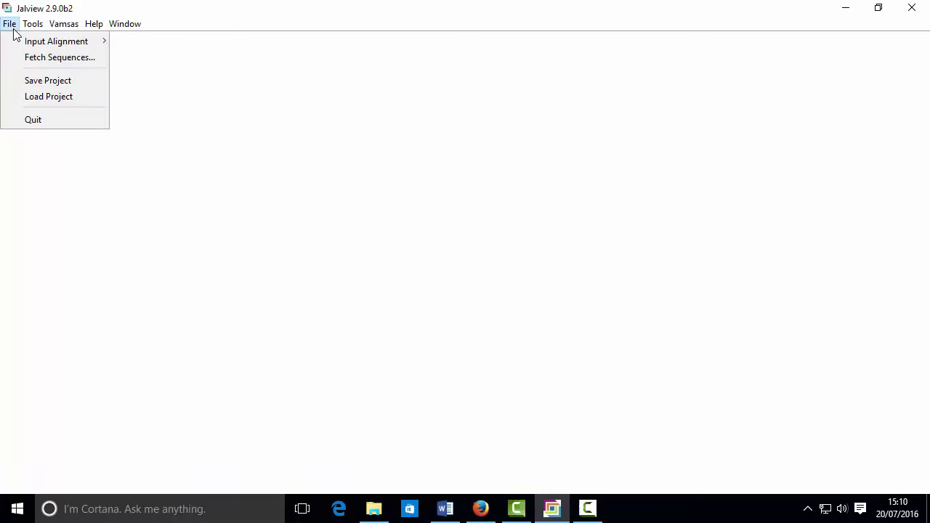
mouse_move(24, 43)
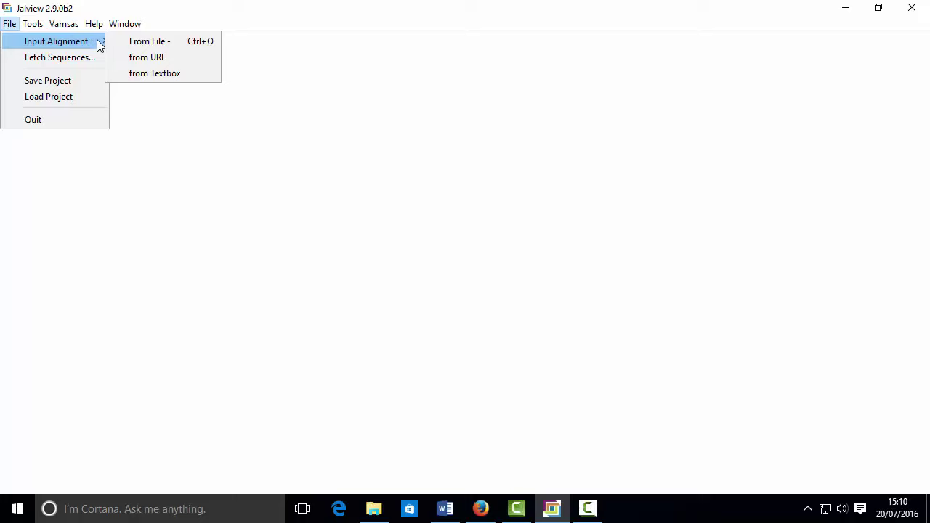
left_click(131, 76)
type(">P08887 MLAVGCALLAALLAAPGAALAPRRCPAQEVARGVLTSLPGDSVTLTCPGVEPEDNATVHW VLRKPAAGSHPSRWAGMGRRLLLRSVQLHDSGNYSCYRAGRPAGTVHLLVDVPPEEPQLS CFRKSPLSNVVCEWGPRSTPSLTTKAVLLVRKFQNSPAEDFQEPCQYSQESQKFSCQLAV PEGDSSFYIVSMCVASSVGSKFSKTQTFQGCGILQPDPPANITVTAVARNPRWLSVTWQD PHSWNSSFYRLRFELRYRAERSKTFTTWMVKDLQHHCVIHDAWSGLRHVVQLRAQEEFGQ GEWSEWSPEAMGTPWTESRSPPAENEVSTPMQALTTNKDDDNILFRDSANATSLPVQDSS SVPLPTFLVAGGSLAFGTLLCIAIVLRFKKTWKLRALKEGKTSMHPPYSLGQLVPERPRP TPVLVPLISPPVSPSSLGSDNTSSHNRPDARDPRSPYDISNTDYFFPR >P08887-2 MLAVGCALLAALLAAPGAALAPRRCPAQEVARGVLTSLPGDSVTLTCPGVEPEDNATVHW VLRKPAAGSHPSRWAGMGRRLLLRSVQLHDSGNYSCYRAGRPAGTVHLLVDVPPEEPQLS CFRKSPLSNVVCEWGPRSTPSLTTKAVLLVRKFQNSPAEDFQEPCQYSQESQKFSCQLAV PEGDSSFYIVSMCVASSVGSKFSKTQTFQGCGILQPDPPANITVTAVARNPRWLSVTWQD PHSWNSSFYRLRFELRYRAERSKTFTTWMVKDLQHHCVIHDAWSGLRHVVQLRAQEEFGQ GEWSEWSPEAMGTPWTESRSPPAENEVSTPMQALTTNKDDDNILFRDSANATSLPGSRRR GSCGL------------------------------------------------------- ------------------------------------------------")
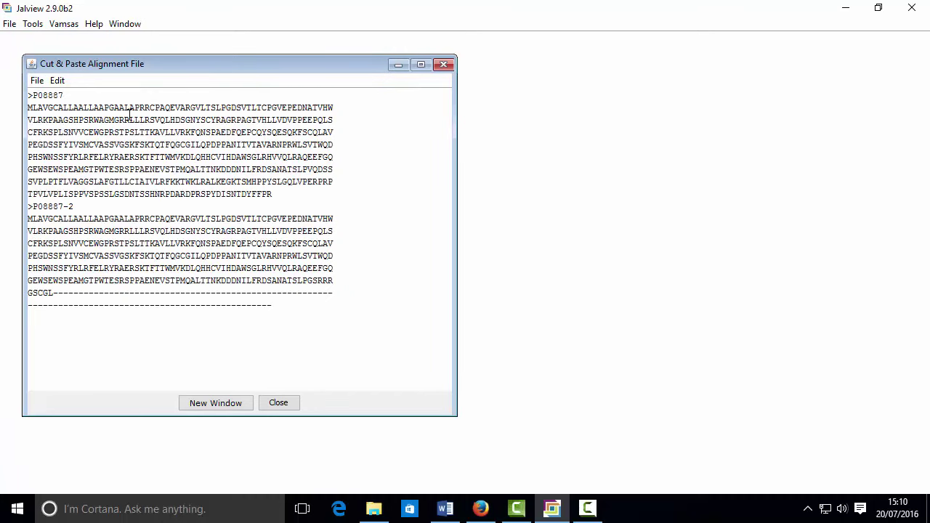
Rename the sequence headers P08887 and P08887-2 to human1 and human2
mouse_move(84, 95)
left_mouse_down()
mouse_move(33, 95)
mouse_move(69, 96)
left_mouse_up()
left_click(33, 95)
type("human")
left_click_drag(34, 206, 73, 208)
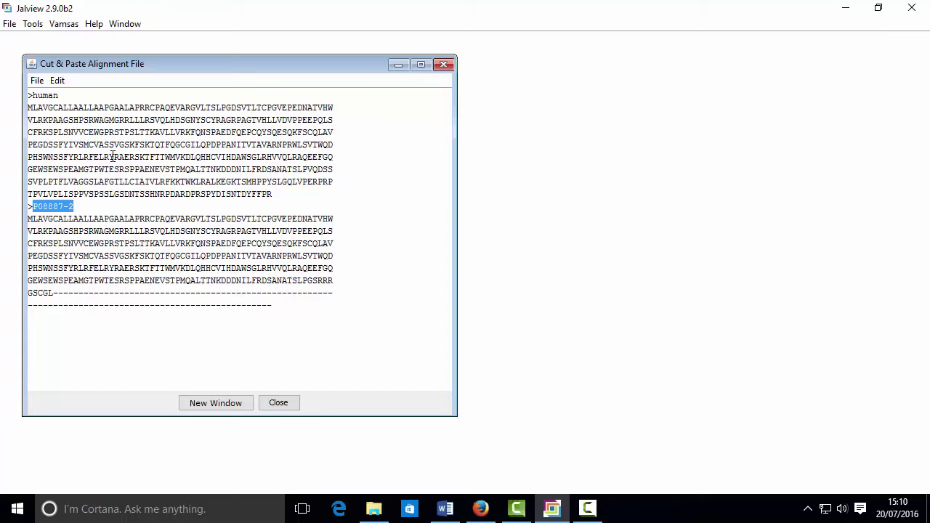
type("hukman")
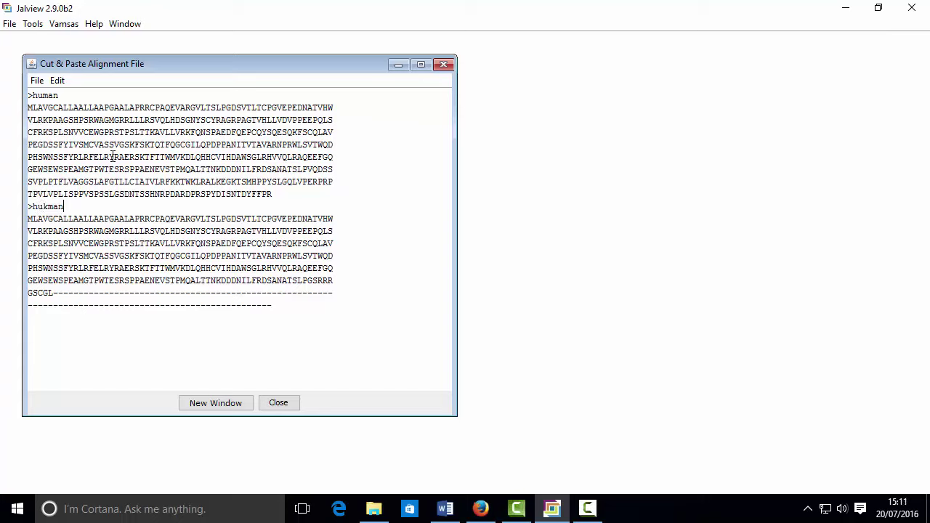
key("BackSpace")
key("BackSpace")
key("BackSpace")
key("BackSpace")
type("man2")
left_click(107, 95)
Back on the FASTA page, select only the P08887 header and its sequence
left_click(481, 509)
left_click(5, 149)
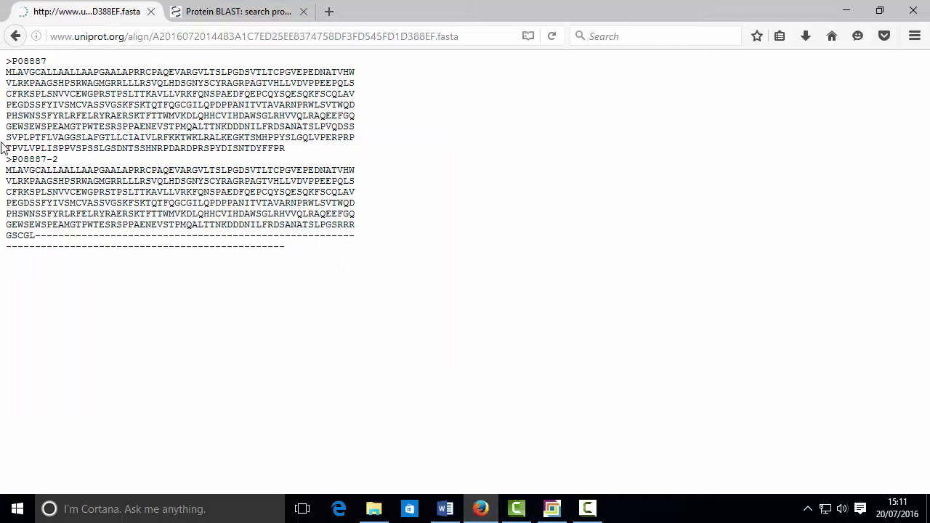
left_click_drag(283, 148, 5, 65)
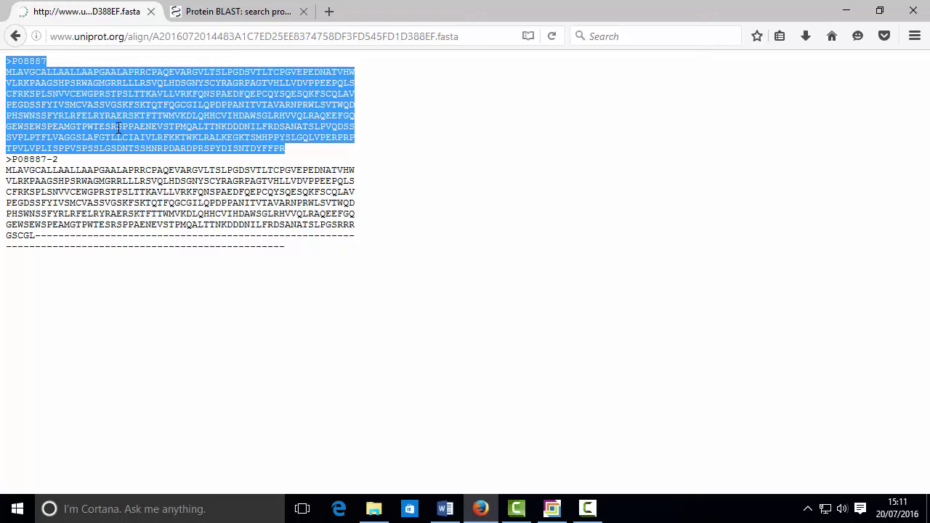
Paste the P08887 sequence as the Protein BLAST query, with job title P08887
left_click(215, 14)
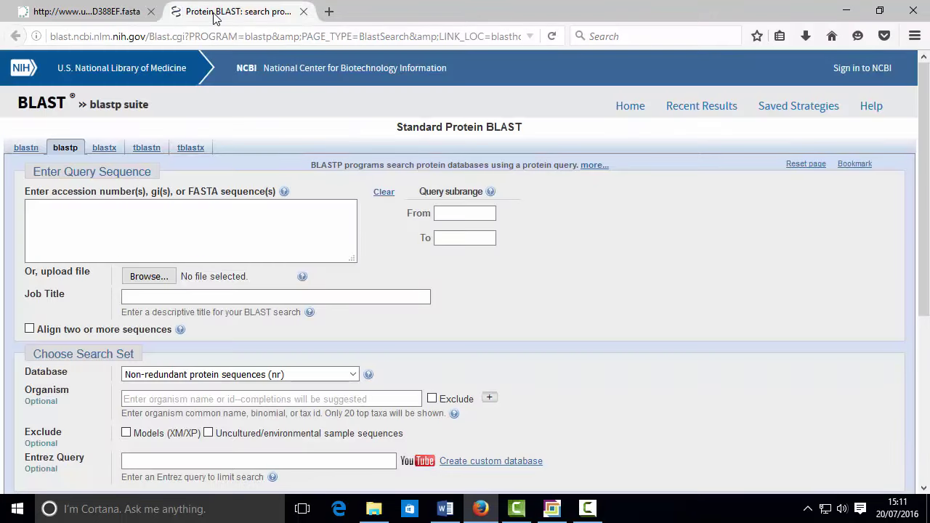
left_click(194, 205)
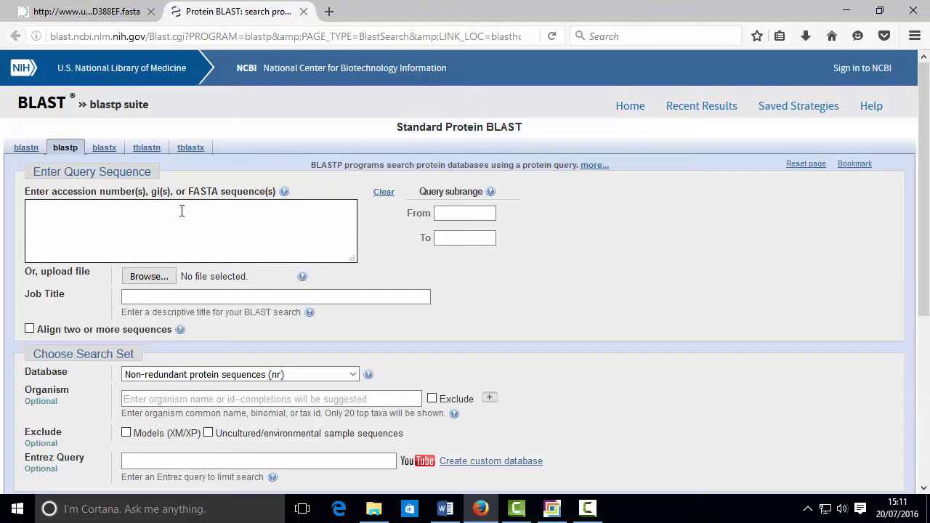
left_click(181, 211)
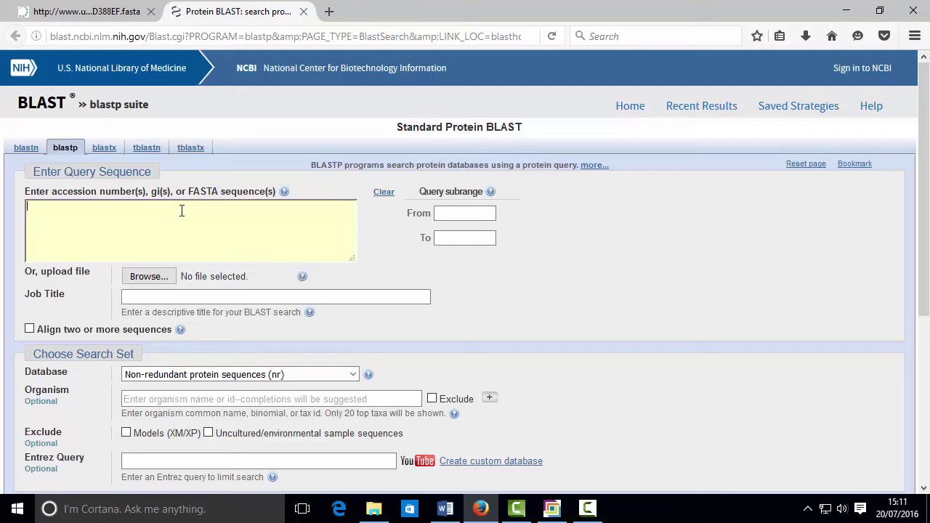
key("ctrl+v")
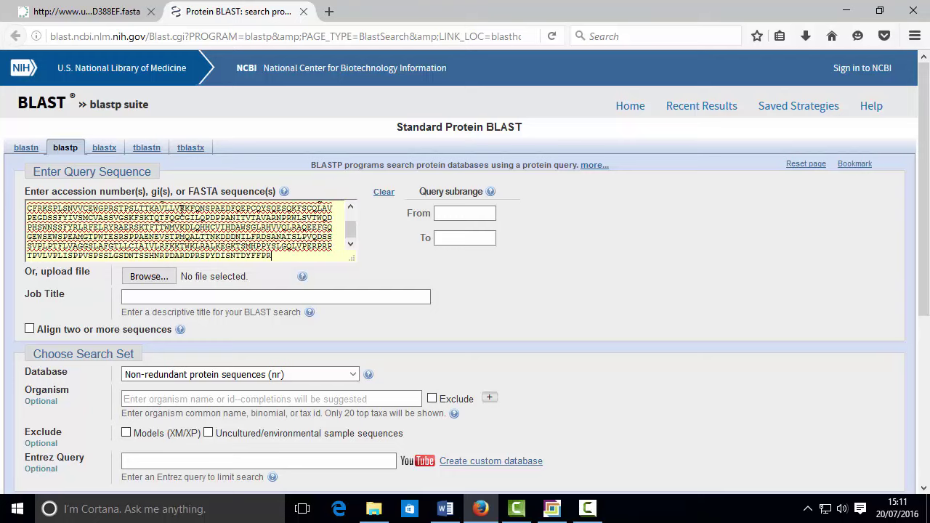
scroll(232, 225, "up", 5)
scroll(231, 225, "down", 1)
left_click_drag(924, 198, 921, 274)
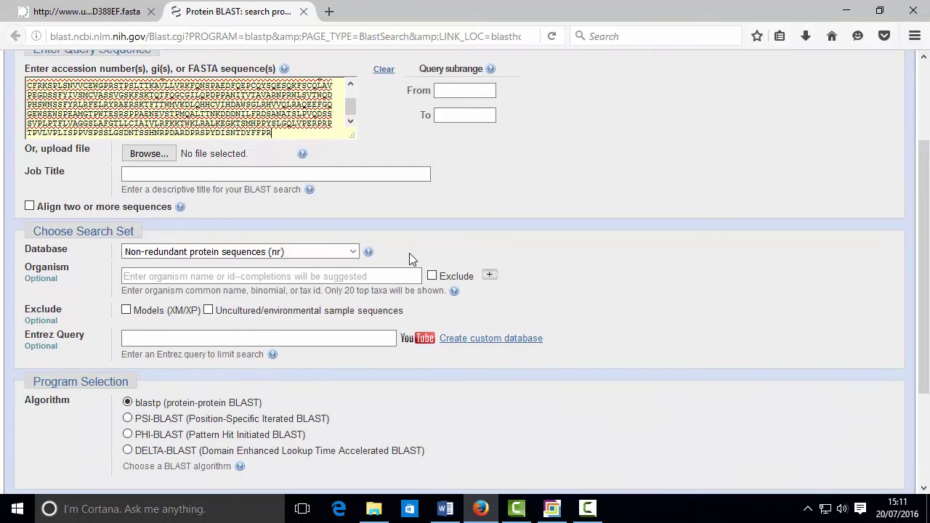
left_click(352, 254)
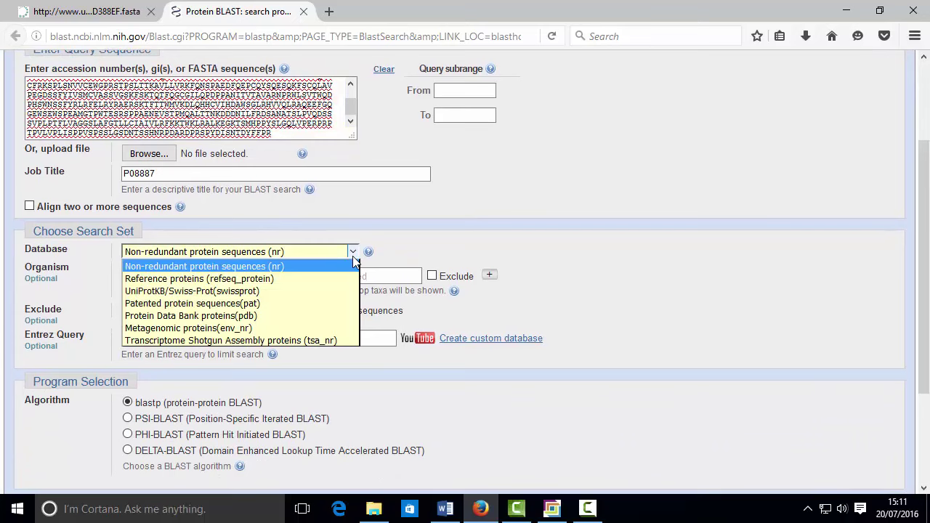
Choose the refseq_protein database and restrict the organism to common marmoset (taxid:9483)
left_click(327, 285)
left_click(289, 283)
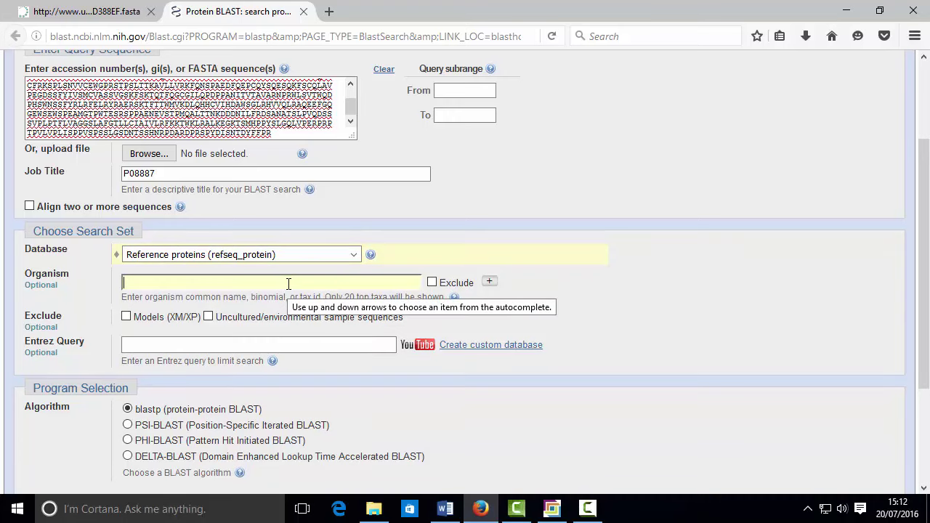
type("marmoset")
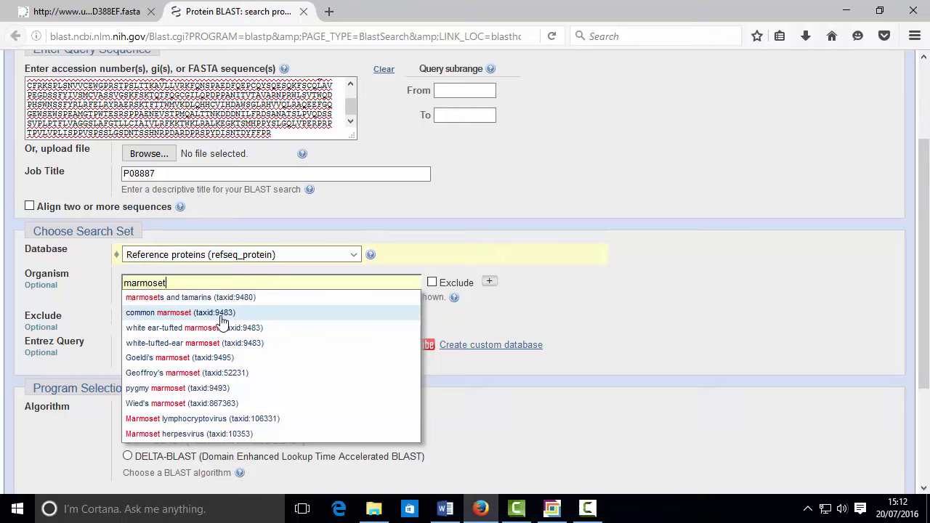
left_click(222, 314)
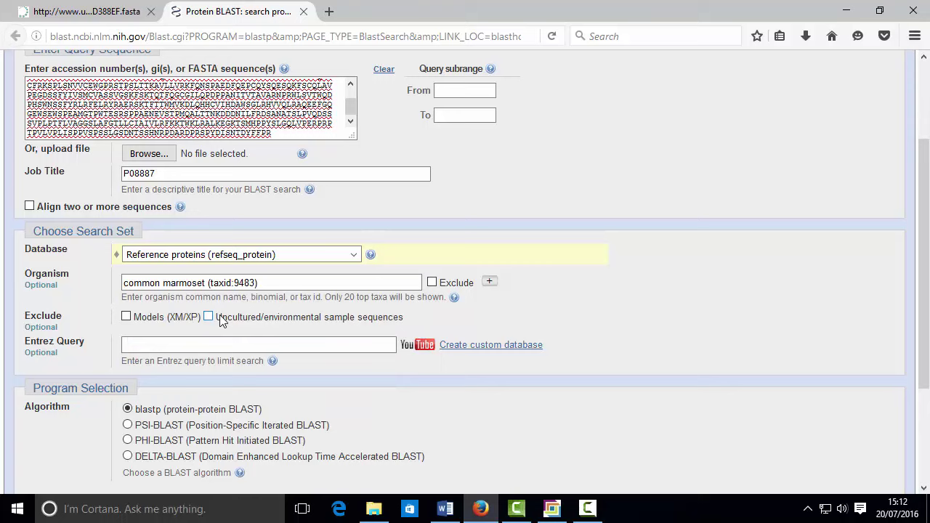
Add crab eating macaque (taxid:9541) as a second organism, keeping blastp
left_click(490, 283)
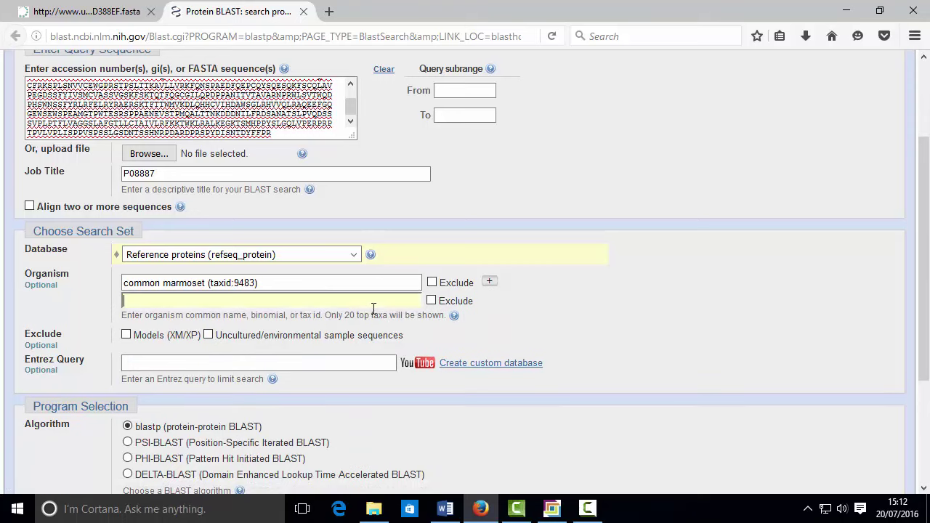
type("macaque")
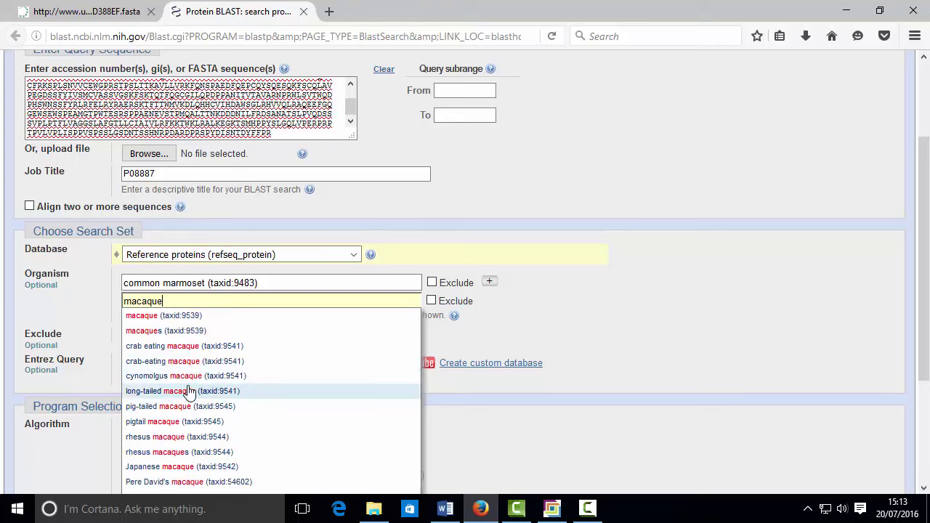
left_click(204, 353)
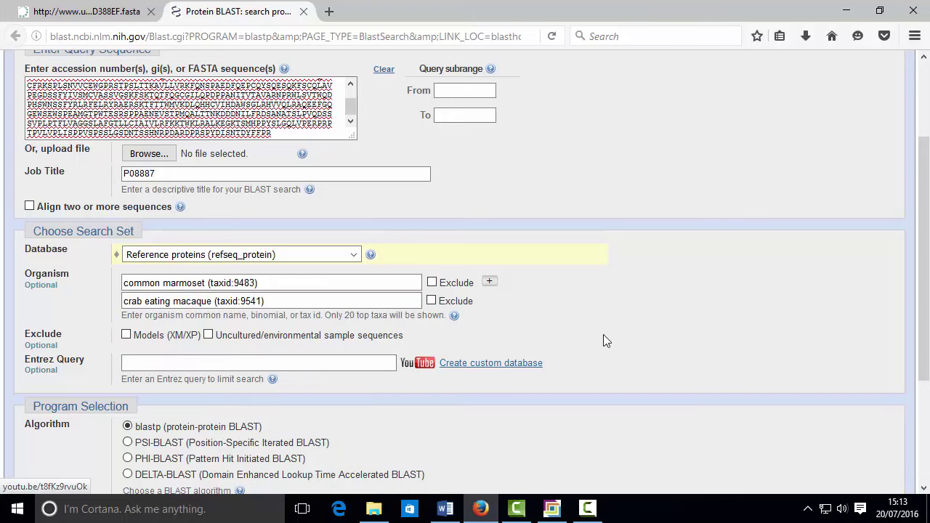
scroll(603, 341, "down", 4)
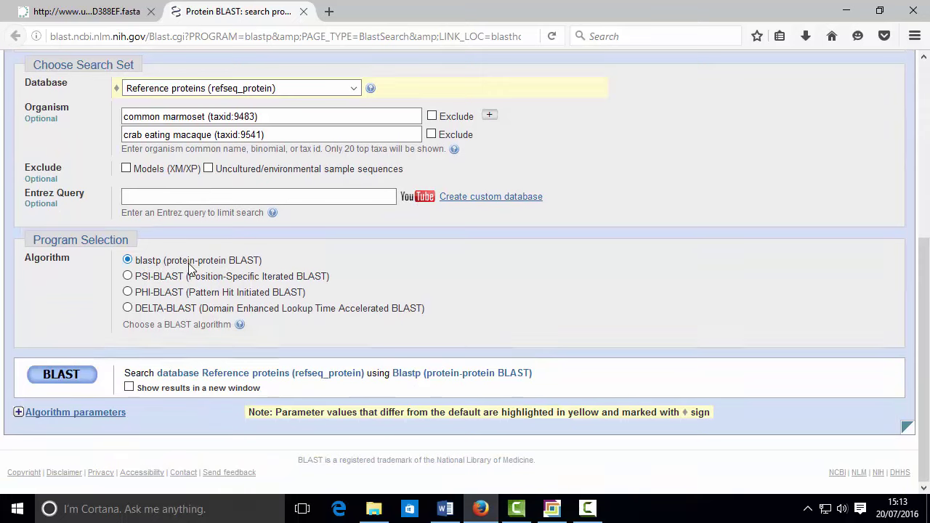
scroll(191, 268, "up", 5)
scroll(190, 269, "down", 5)
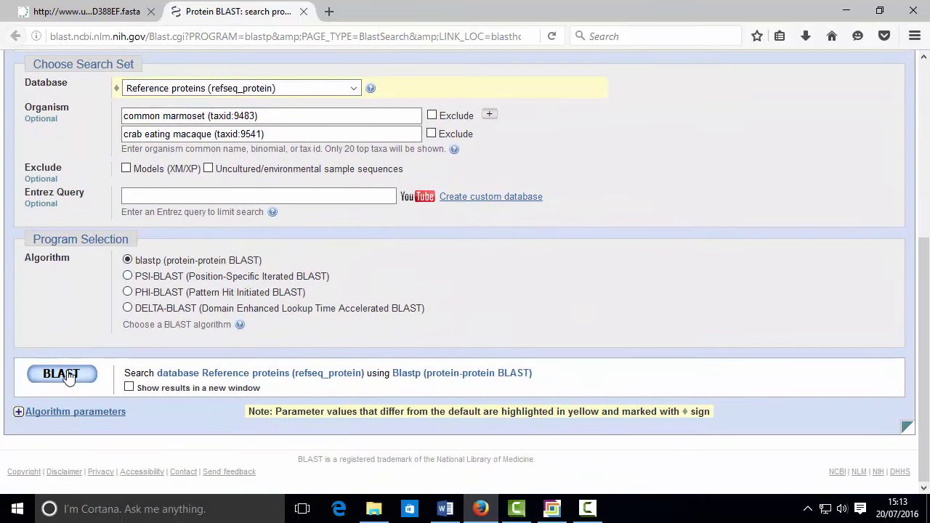
Run BLAST and scroll to the 51 hits, topped by Macaca fascicularis IL6RA isoform X2
left_click(70, 375)
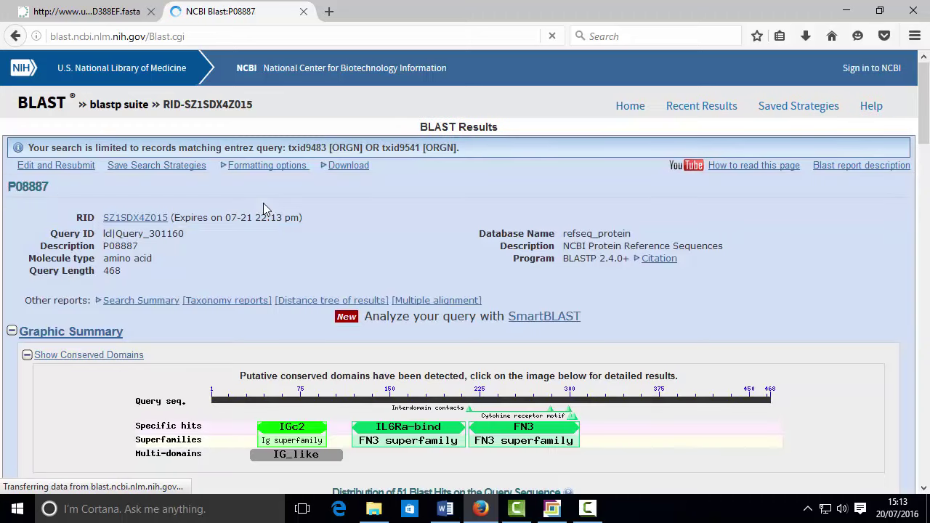
scroll(263, 210, "down", 5)
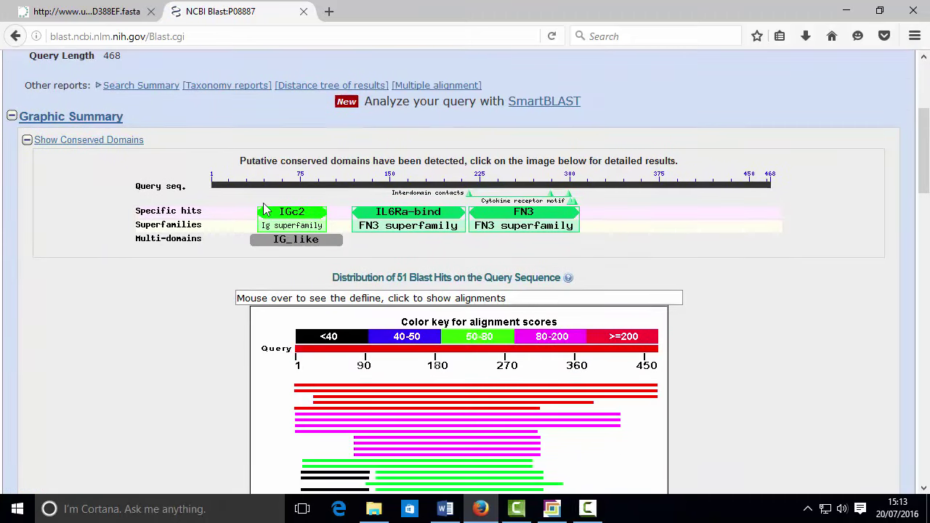
scroll(263, 207, "down", 1)
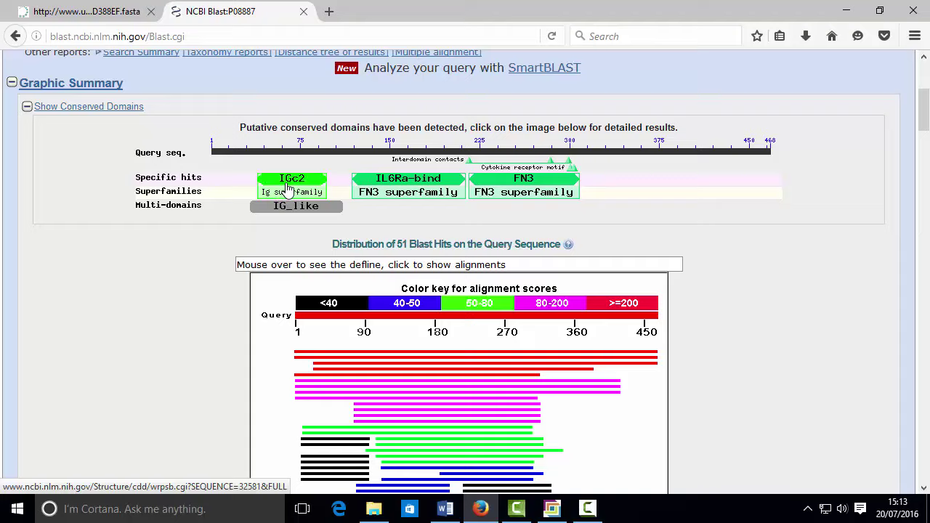
scroll(305, 181, "down", 5)
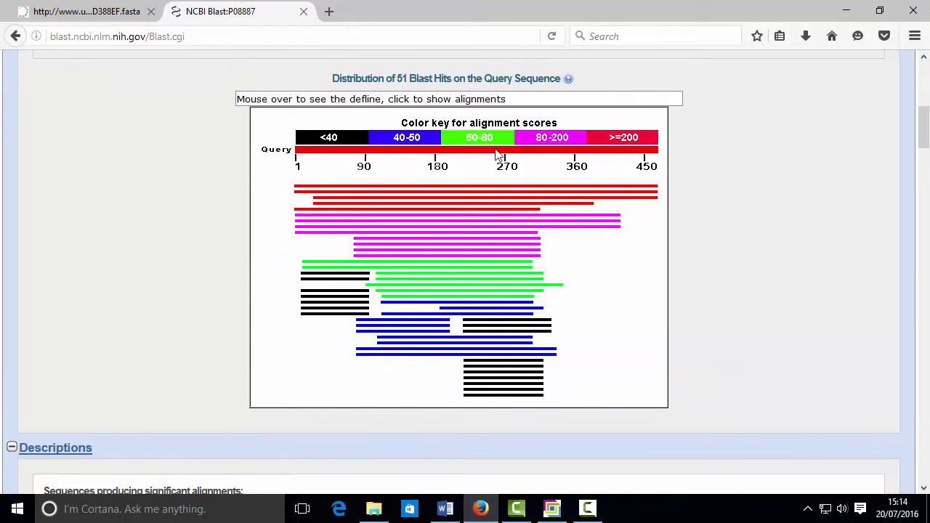
scroll(109, 216, "down", 5)
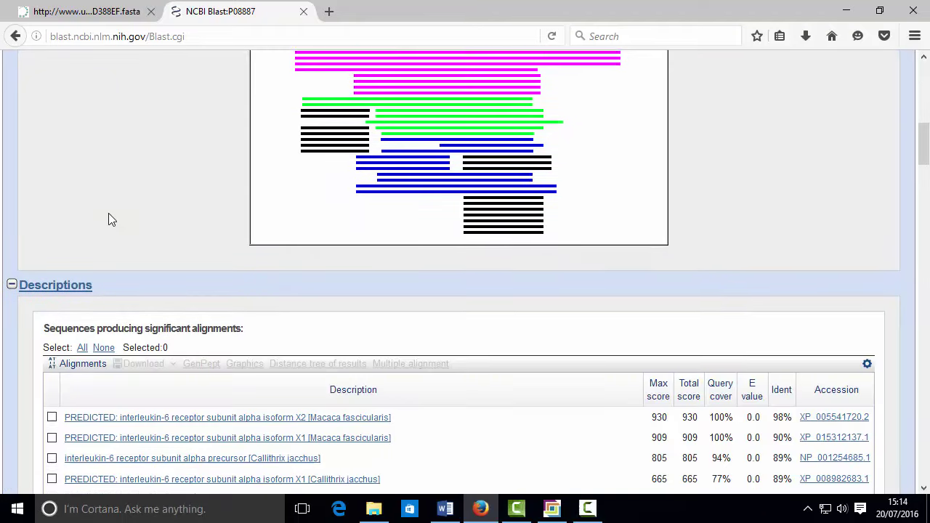
Scroll down the BLAST Descriptions table to review the IL6RA hits
scroll(108, 220, "down", 5)
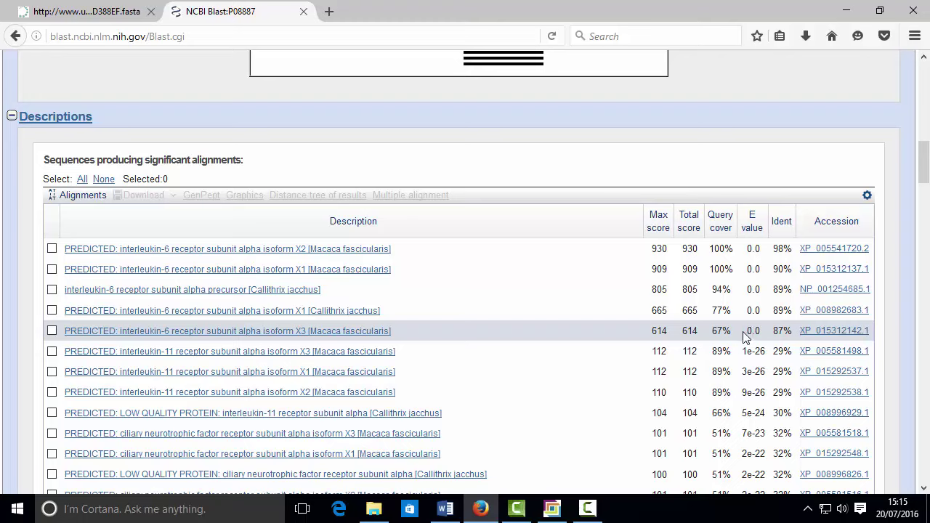
Tick five hits: Macaca fascicularis isoforms X2, X1, X3 and Callithrix jacchus precursor and isoform X1
left_click(52, 249)
left_click(52, 270)
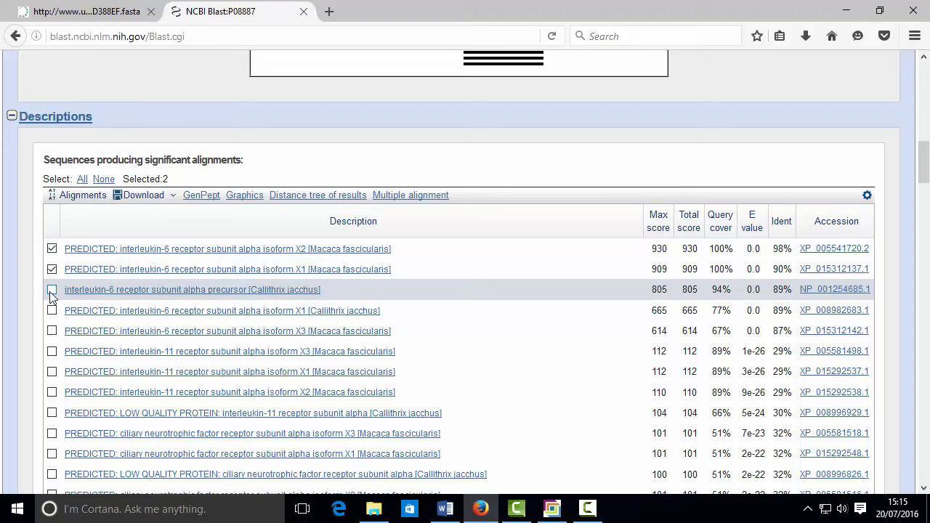
left_click(52, 290)
left_click(51, 310)
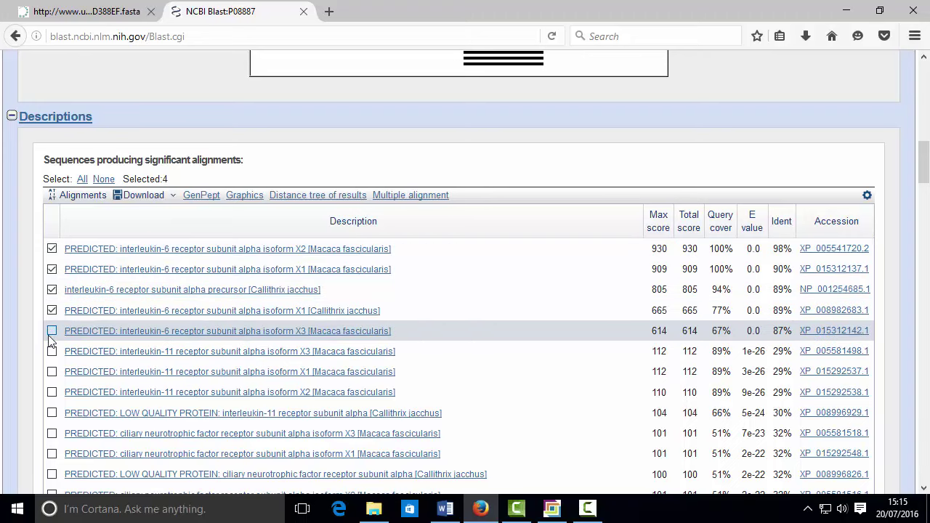
left_click(52, 331)
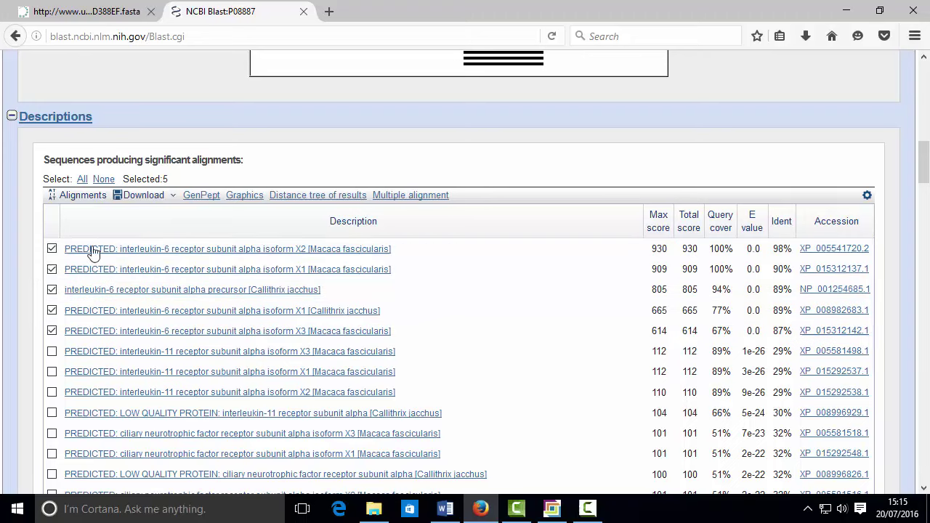
Download the selected hits as complete-sequence FASTA and paste the seqdump.txt text into Jalview
left_click(169, 198)
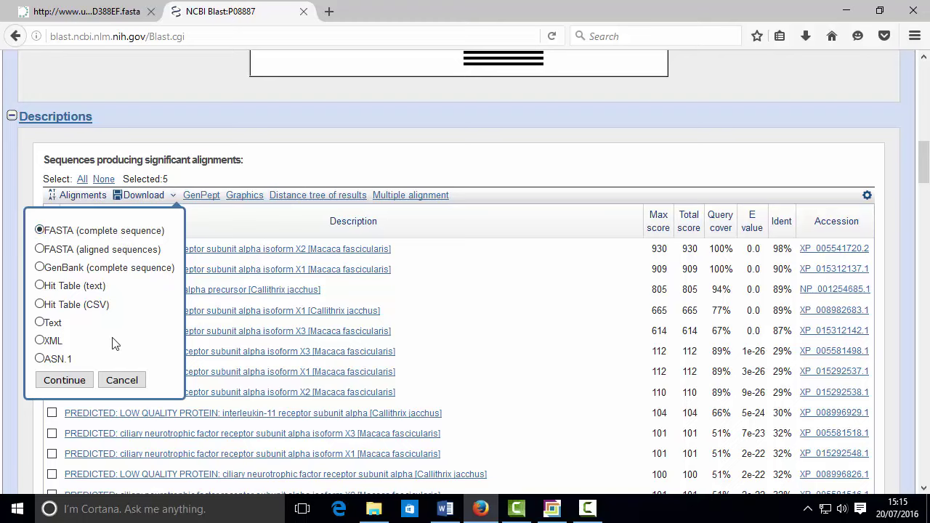
left_click(64, 380)
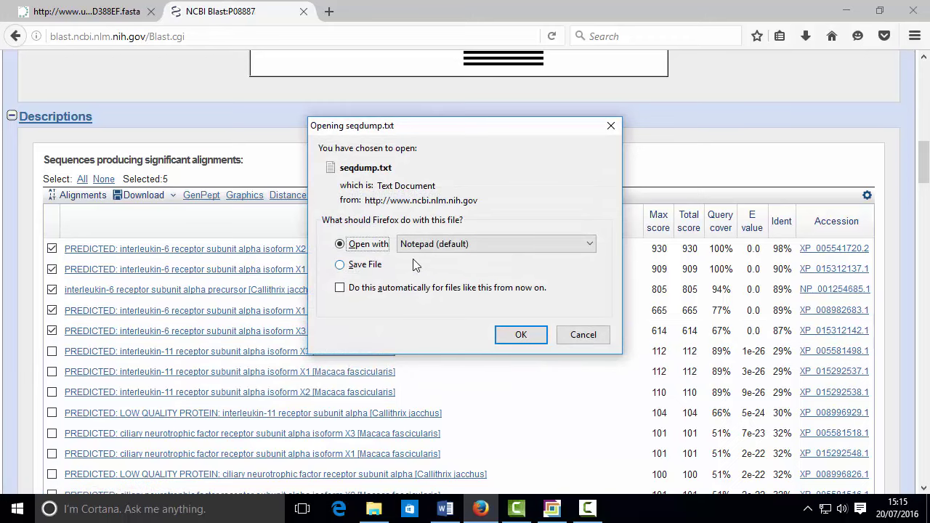
left_click(514, 336)
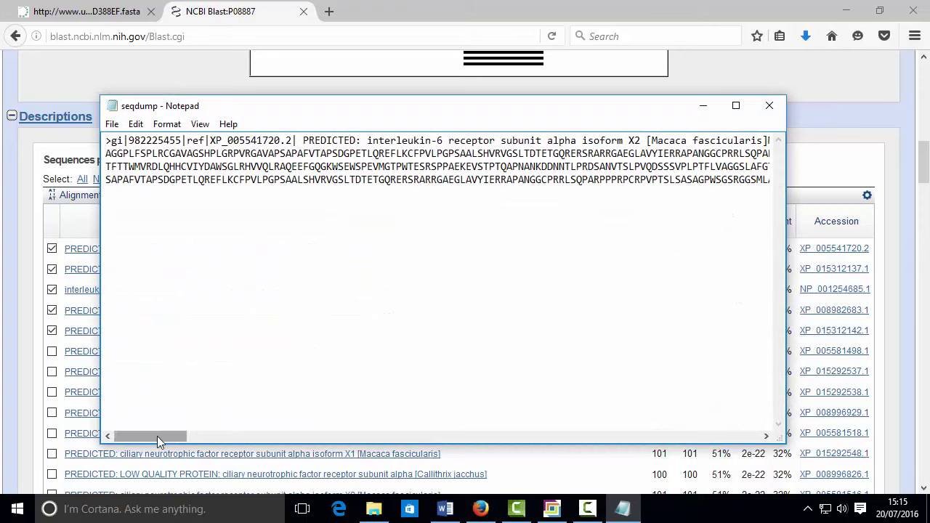
mouse_move(151, 436)
left_mouse_down()
mouse_move(671, 437)
mouse_move(151, 436)
left_mouse_up()
key("ctrl+a")
key("ctrl+c")
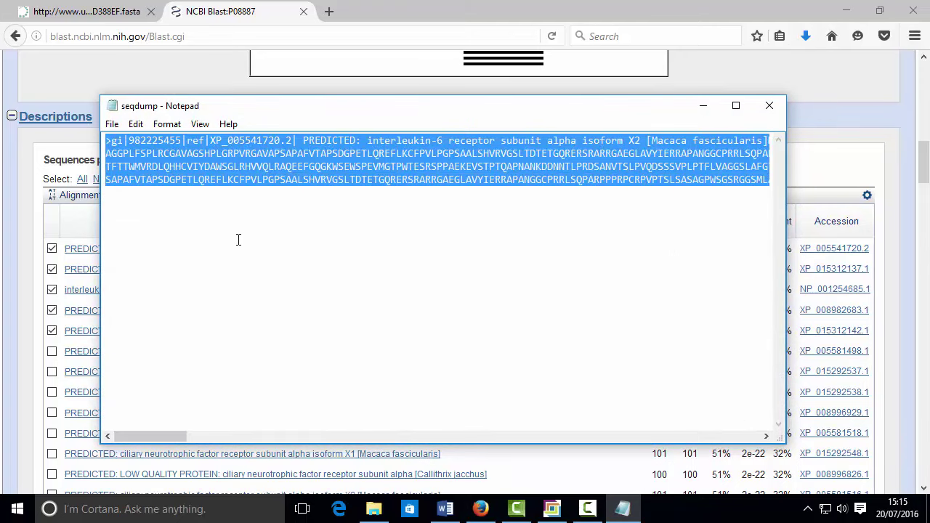
left_click(549, 514)
key("ctrl+v")
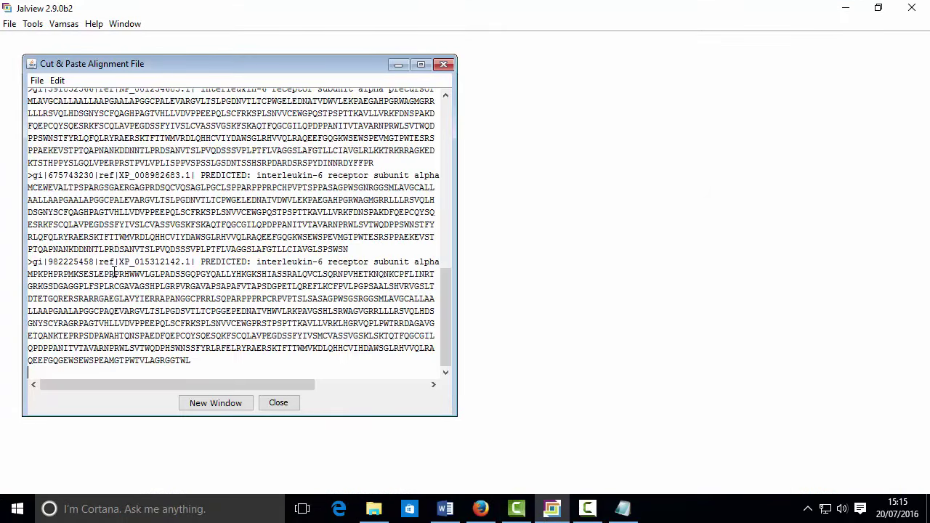
Maximize the paste window and select the XP_005541720.2 macaque isoform X2 header text
scroll(114, 272, "up", 4)
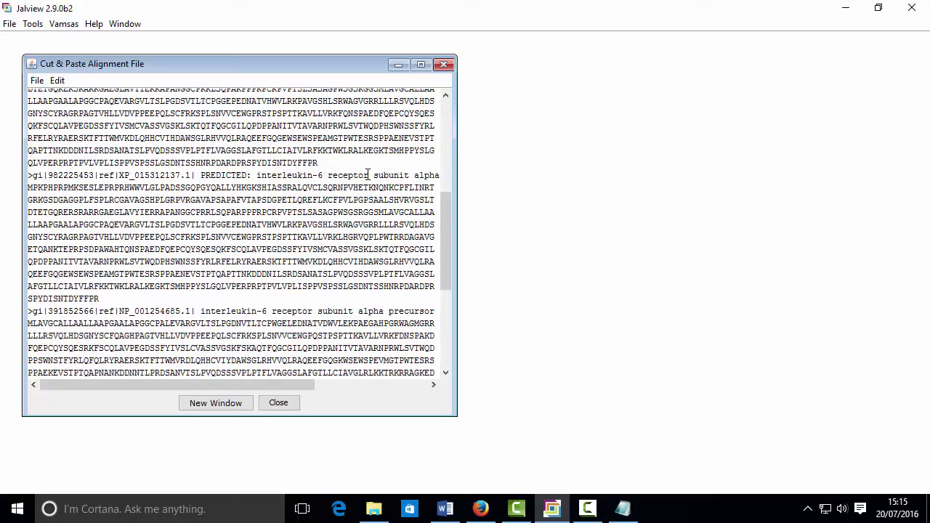
left_click(421, 65)
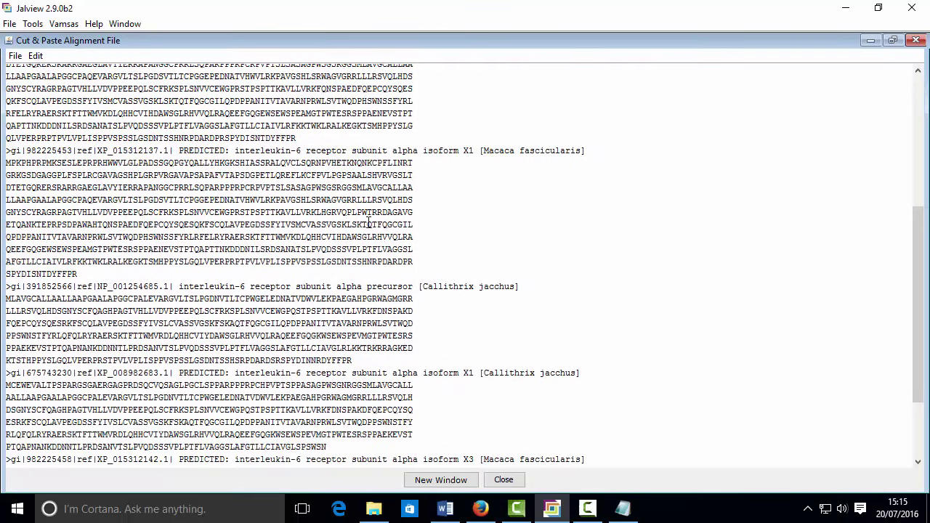
scroll(368, 222, "up", 6)
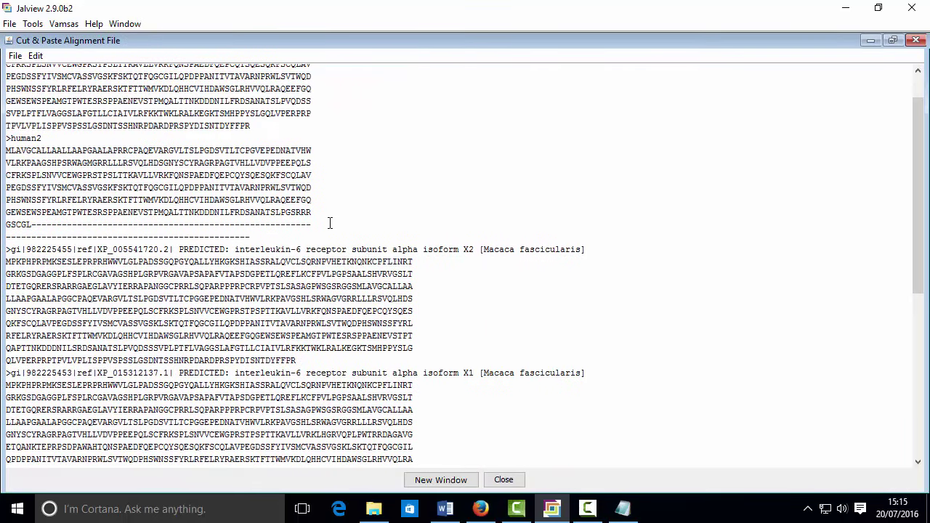
left_click_drag(11, 249, 592, 249)
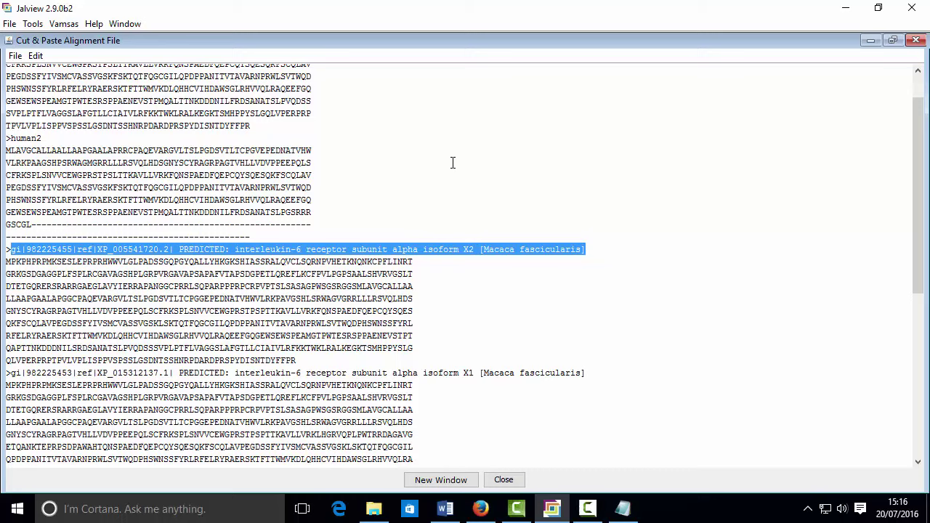
Rename the macaque isoform X2 and X1 headers to macaca_X2 and macaca_X1
type("macaque_X2")
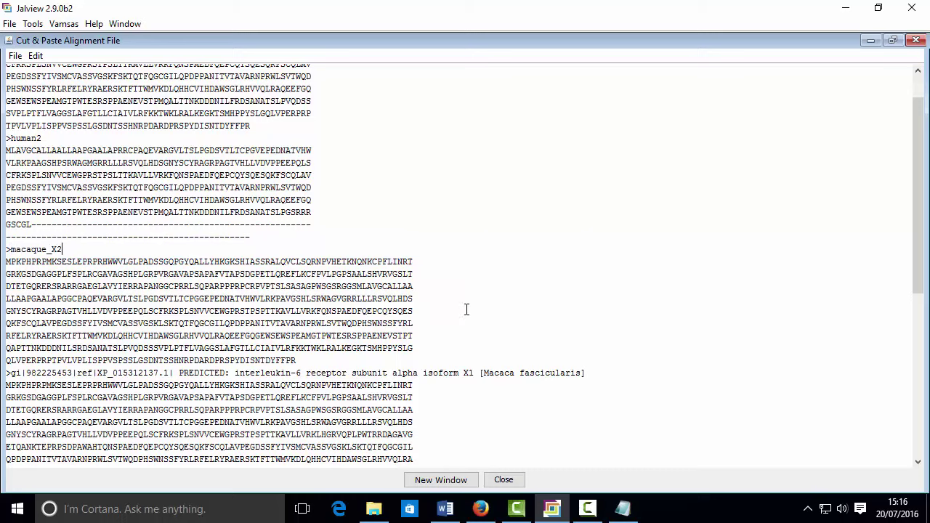
left_click_drag(593, 373, 11, 372)
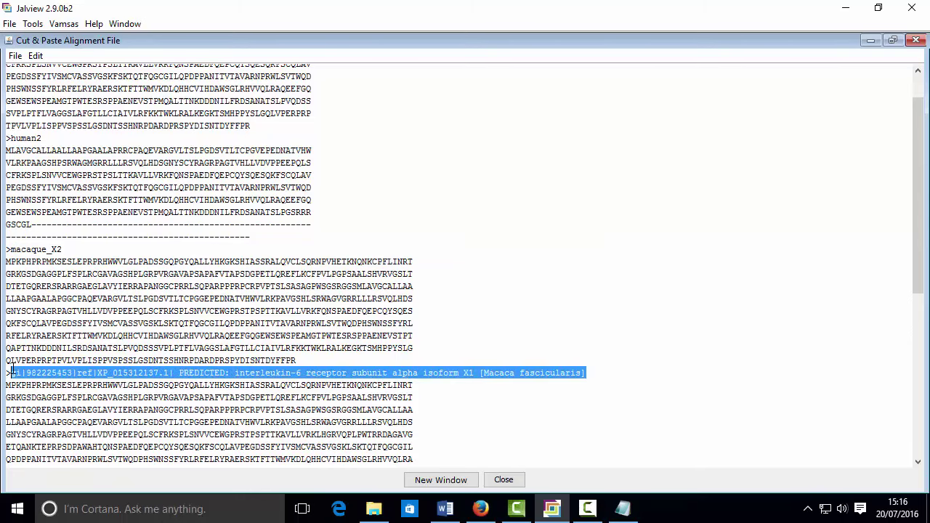
left_click(44, 251)
key("BackSpace")
key("BackSpace")
key("BackSpace")
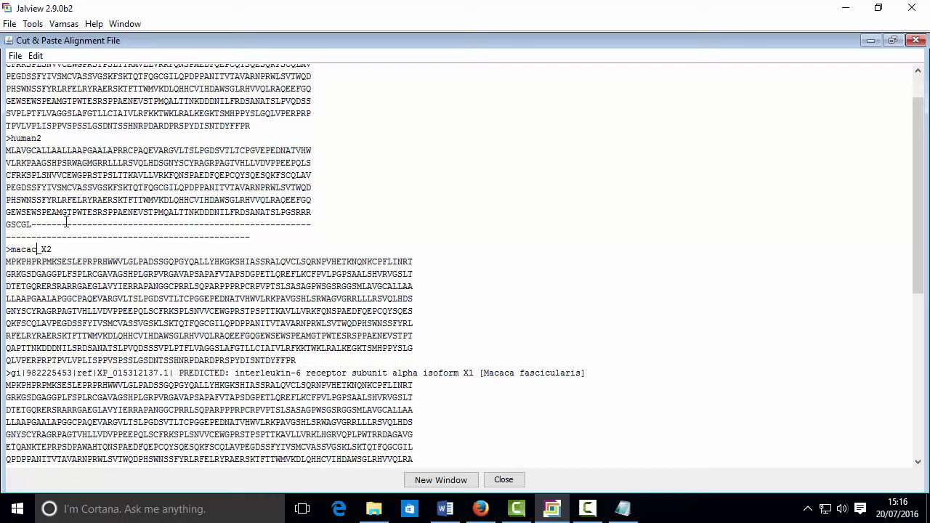
type("ca")
left_click_drag(612, 373, 10, 373)
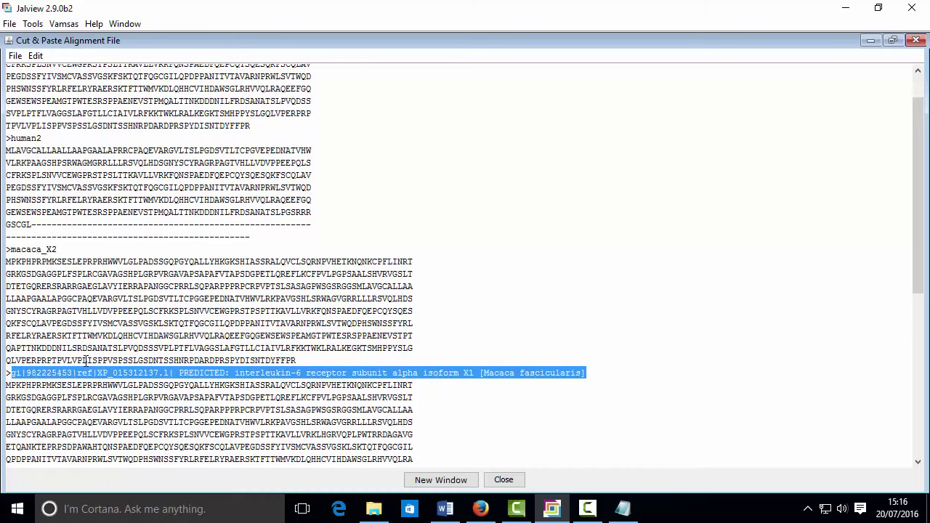
type("macaca_X1")
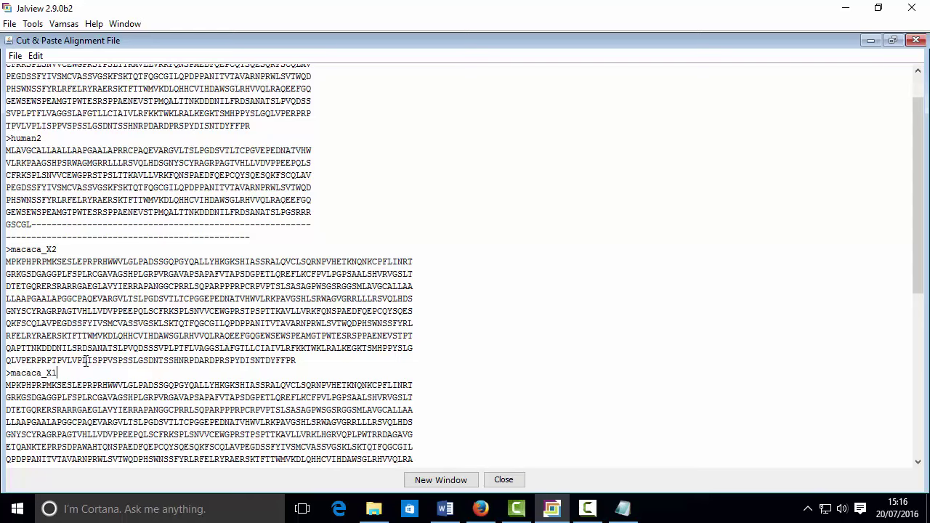
Rename the next Callithrix jacchus header to marmoset1 and restore the paste window size
scroll(87, 361, "down", 5)
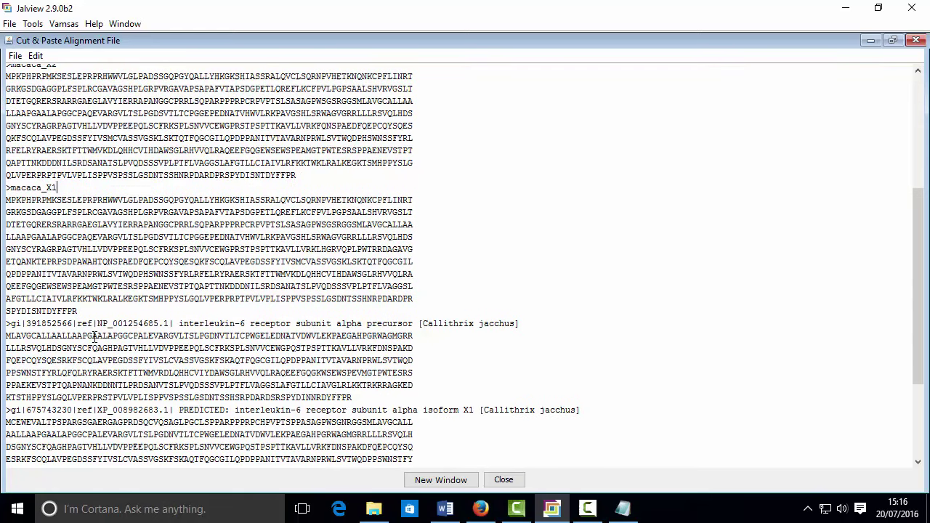
left_click_drag(10, 323, 522, 324)
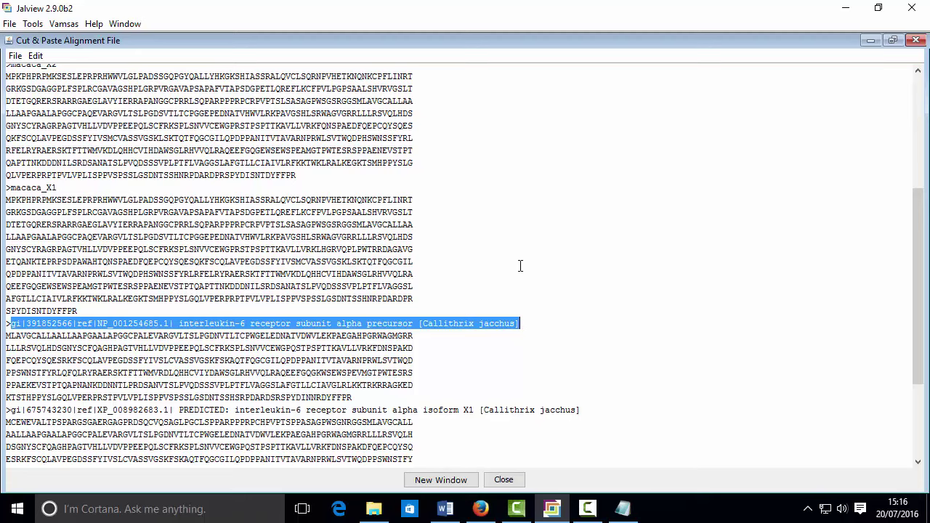
type("marmoset1")
scroll(601, 388, "up", 3)
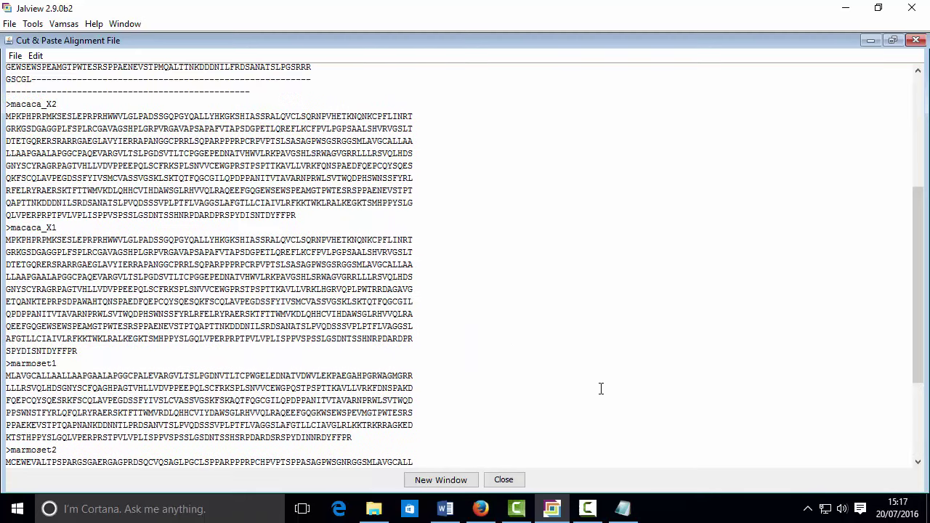
scroll(601, 388, "up", 3)
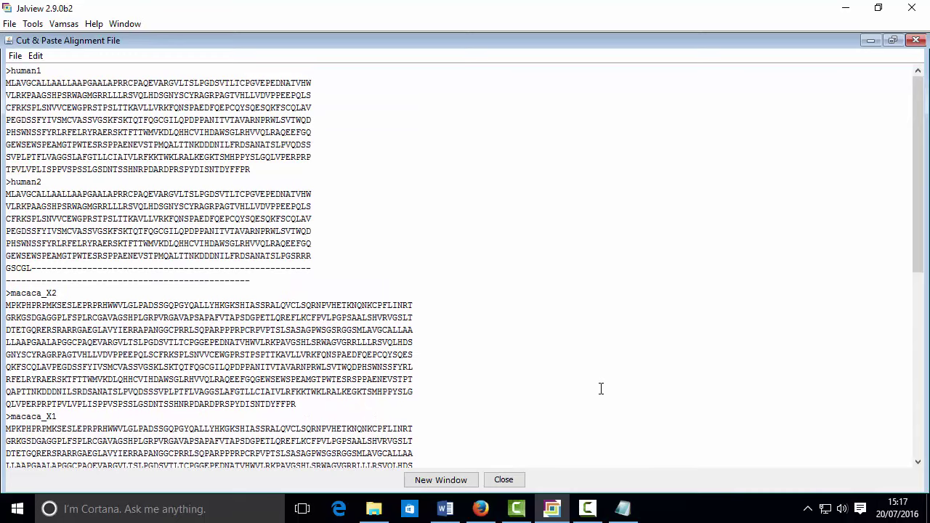
scroll(601, 388, "down", 10)
scroll(601, 389, "up", 6)
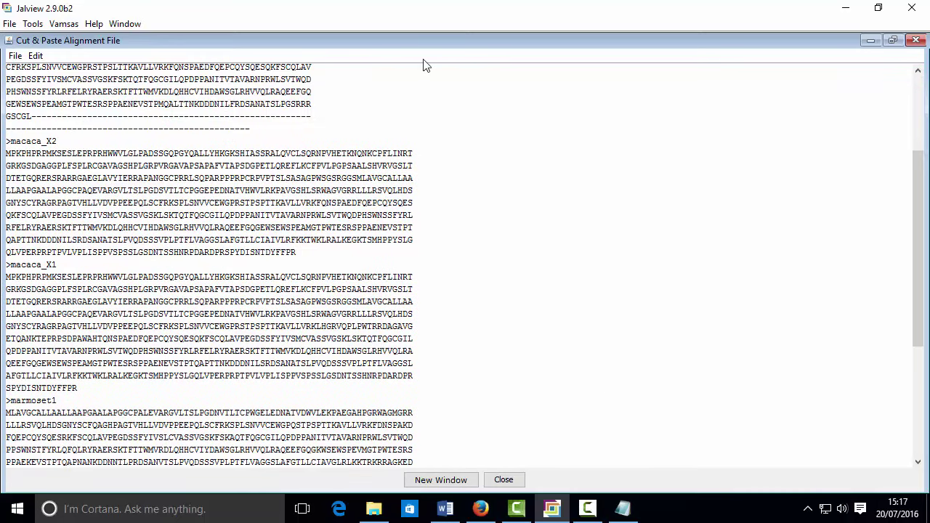
left_click(889, 41)
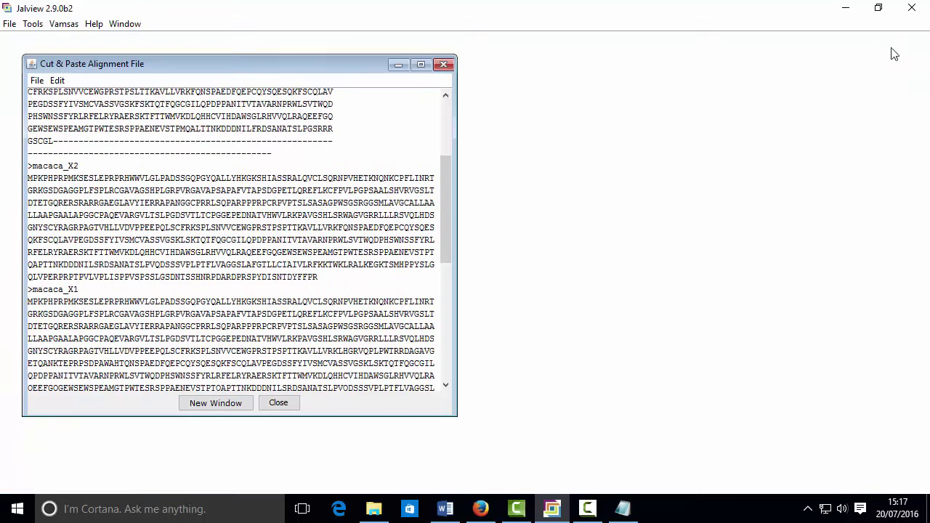
Open the seven renamed sequences as a new maximized FASTA alignment window
left_click_drag(349, 67, 480, 85)
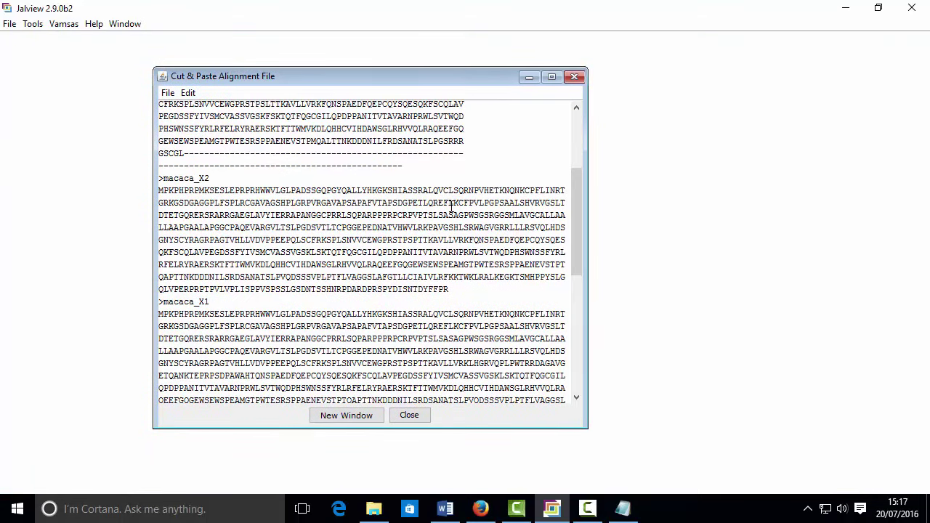
key("ctrl+a")
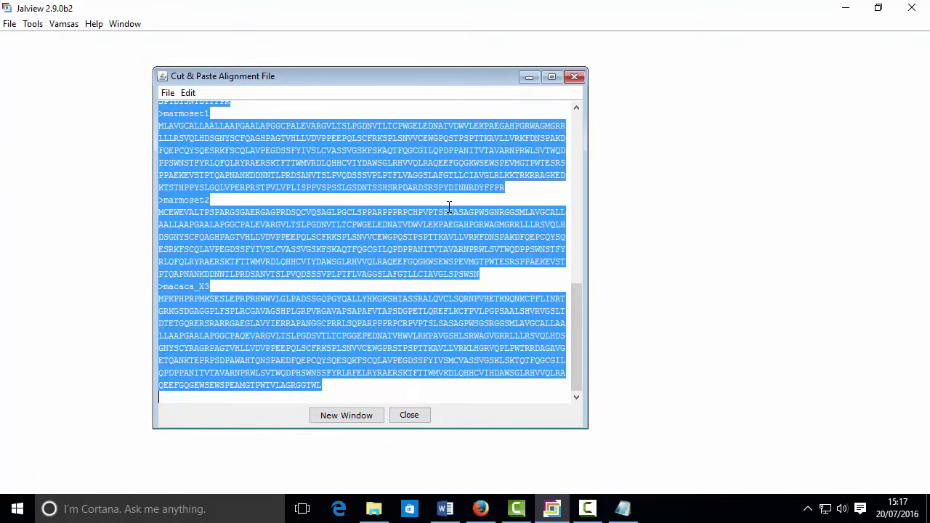
left_click(362, 422)
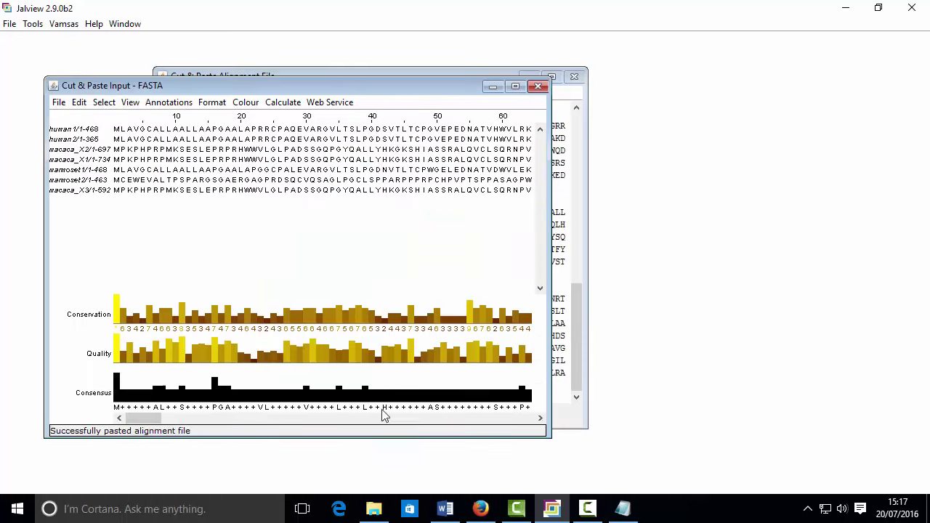
left_click(516, 87)
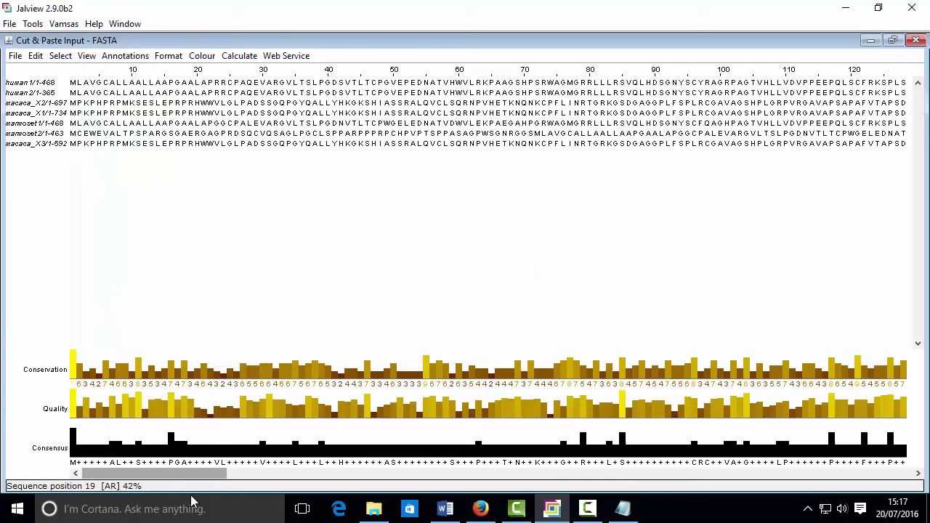
left_click_drag(203, 481, 921, 473)
left_click(488, 473)
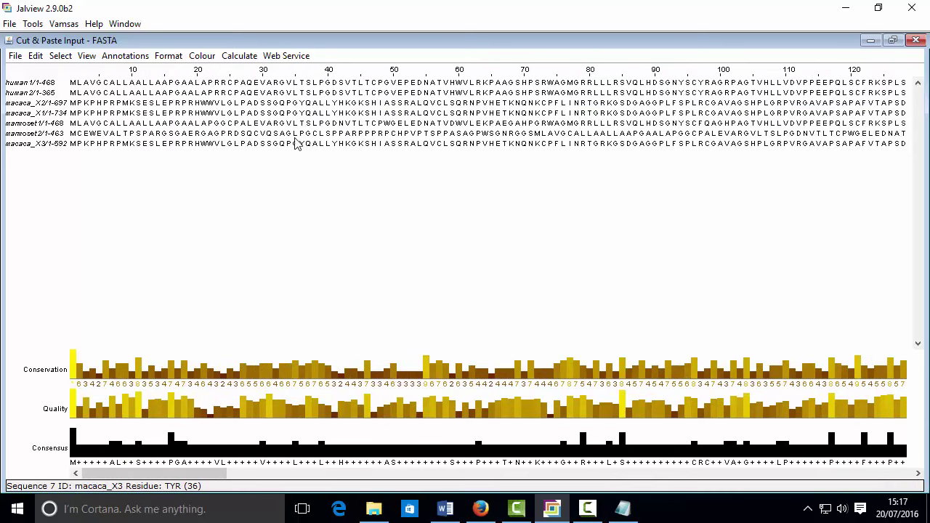
Realign the seven sequences with the Clustal web service using default settings
left_click(288, 56)
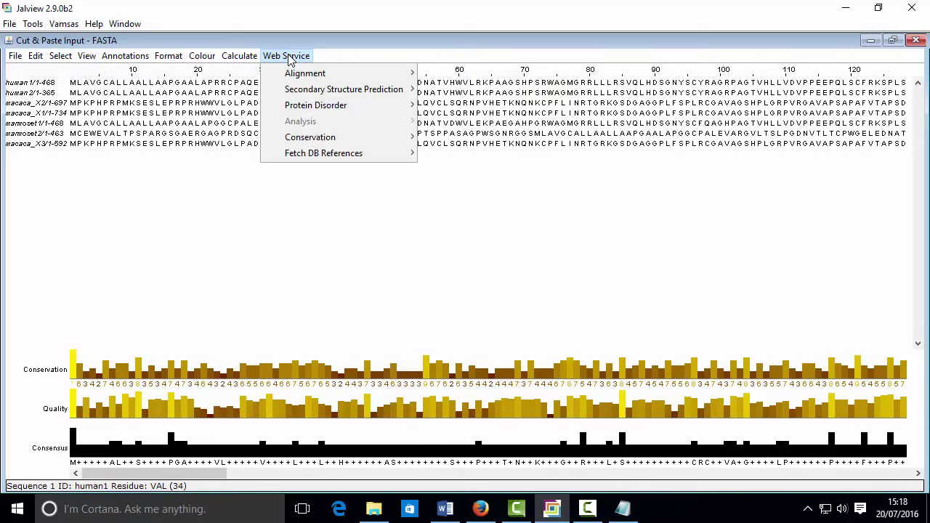
mouse_move(356, 76)
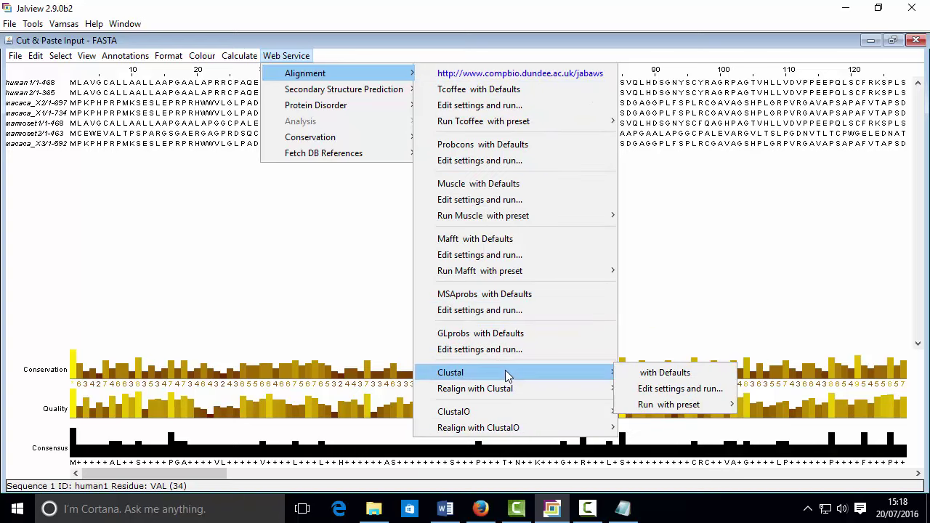
mouse_move(593, 373)
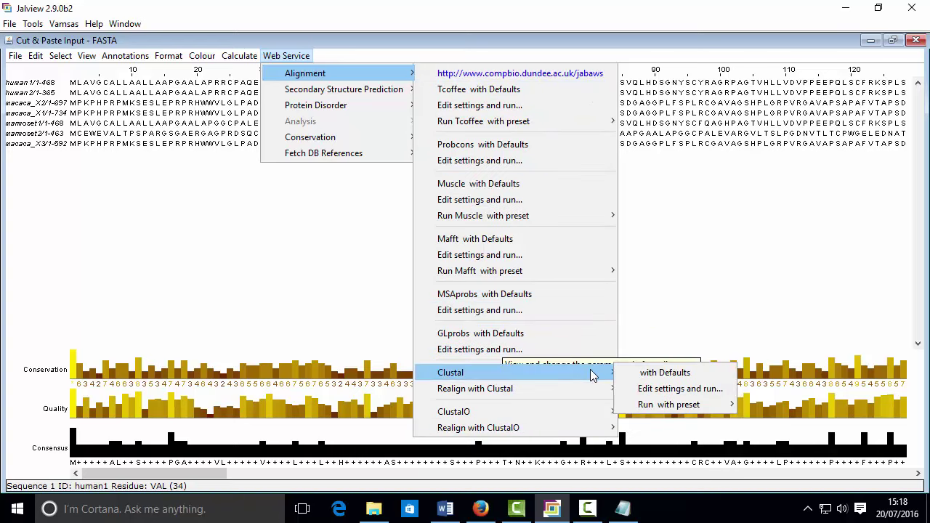
left_click(665, 373)
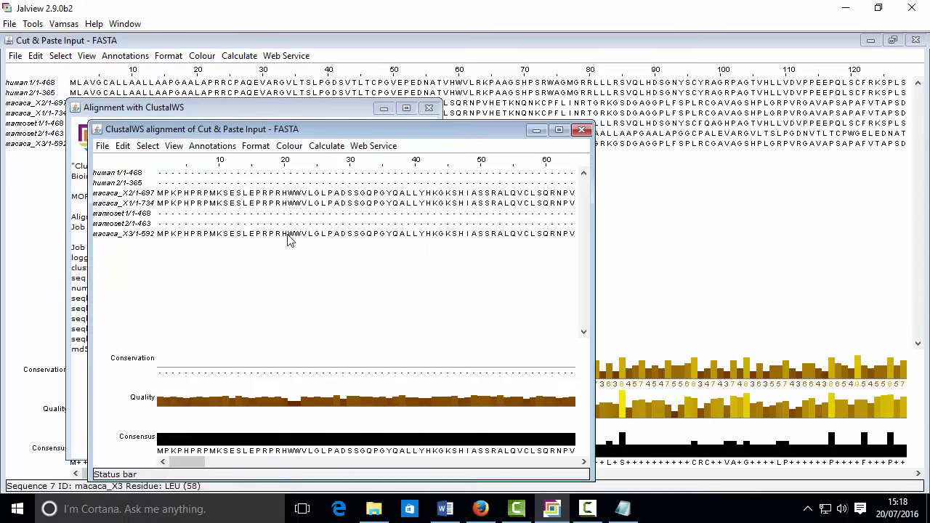
Maximize the ClustalWS alignment and scroll to near column 230 where human and marmoset sequences start
left_click(564, 133)
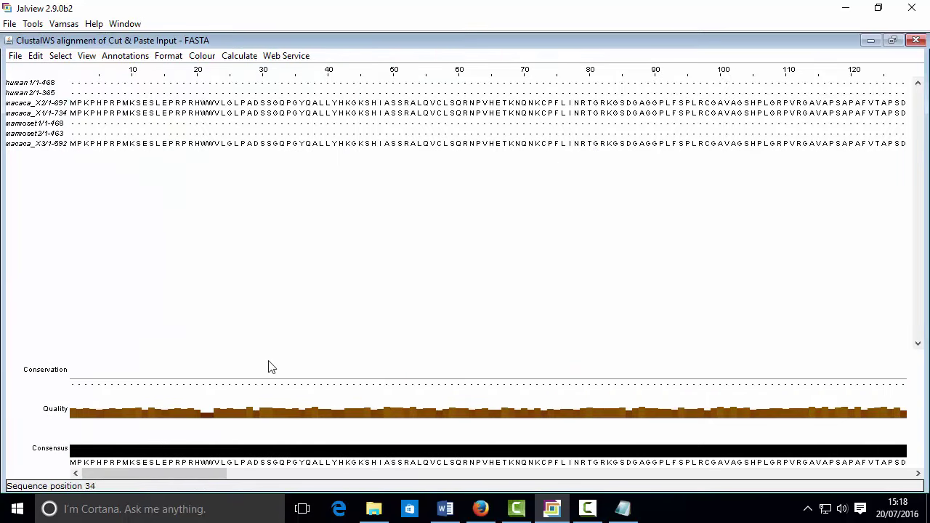
mouse_move(204, 473)
left_mouse_down()
mouse_move(465, 474)
mouse_move(349, 474)
mouse_move(423, 473)
left_mouse_up()
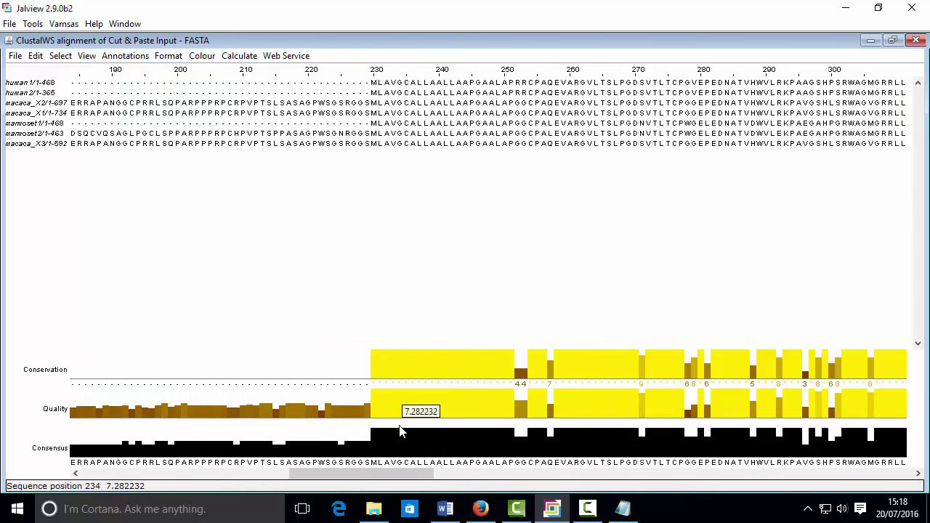
left_click_drag(390, 477, 162, 453)
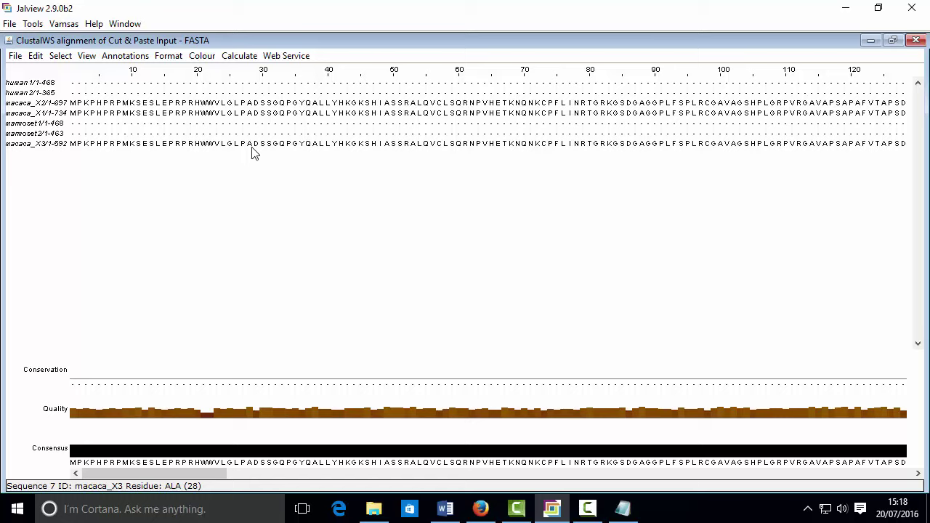
left_click(270, 476)
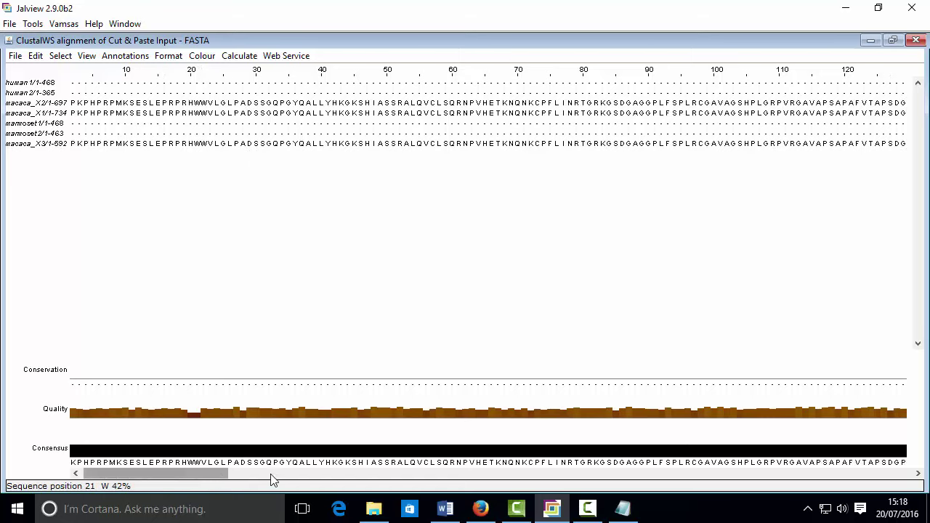
left_click_drag(270, 476, 430, 471)
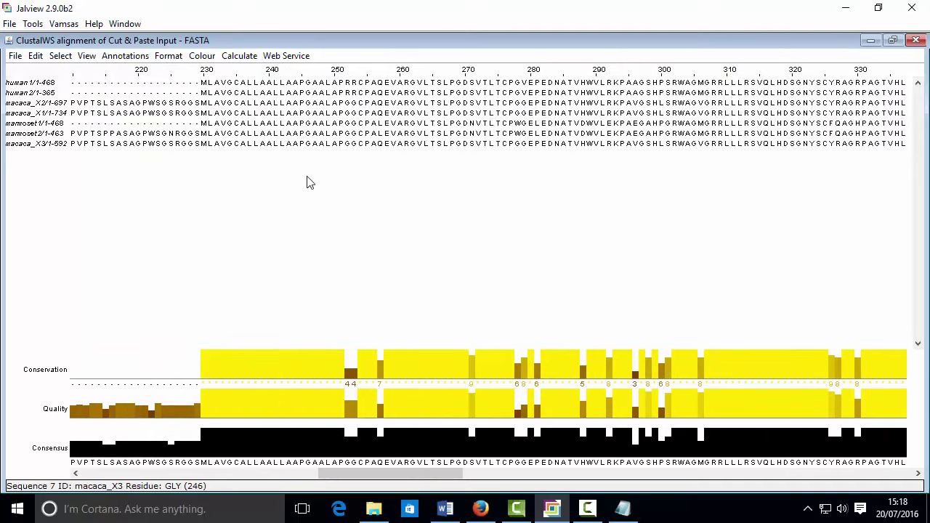
Apply the Percentage Identity colour scheme and scroll to columns 255–375
left_click(203, 57)
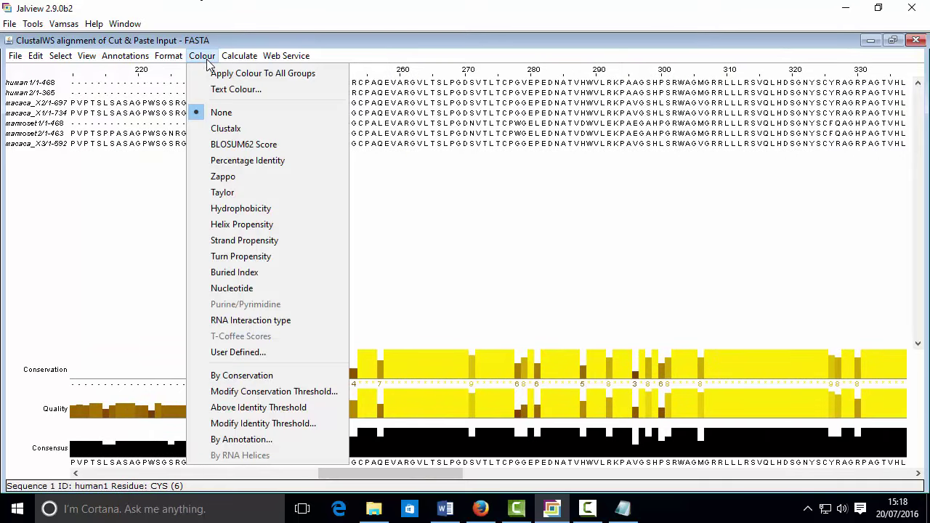
left_click(223, 162)
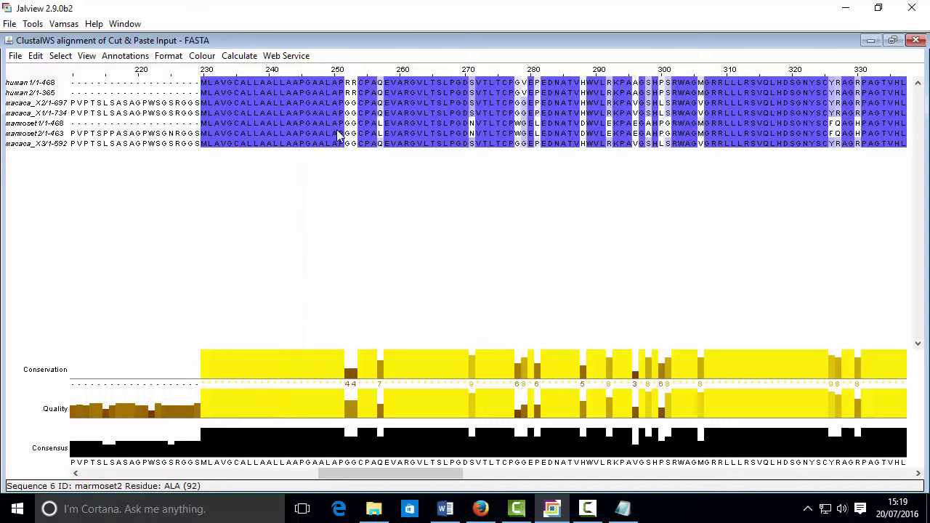
left_click_drag(425, 474, 478, 467)
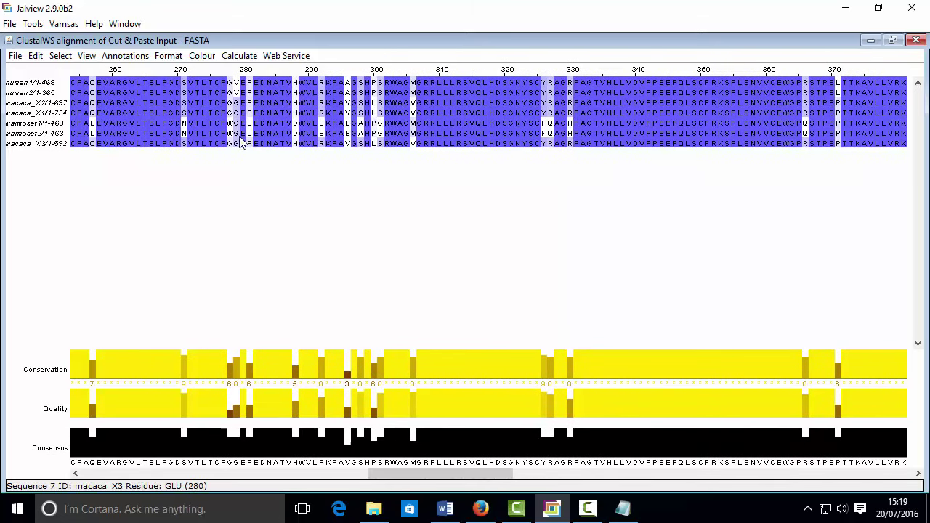
Calculate a Neighbour Joining tree using BLOSUM62 from the ClustalWS alignment and position its window
left_click(258, 61)
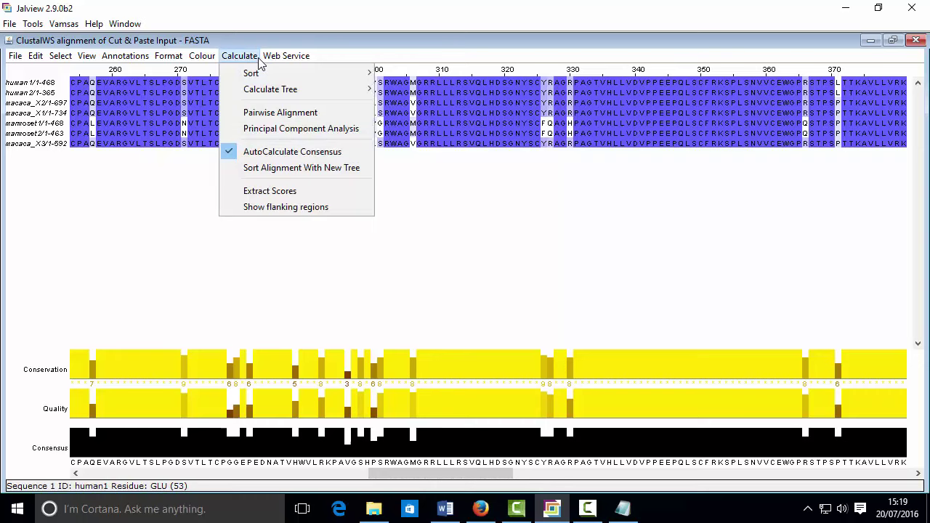
mouse_move(319, 91)
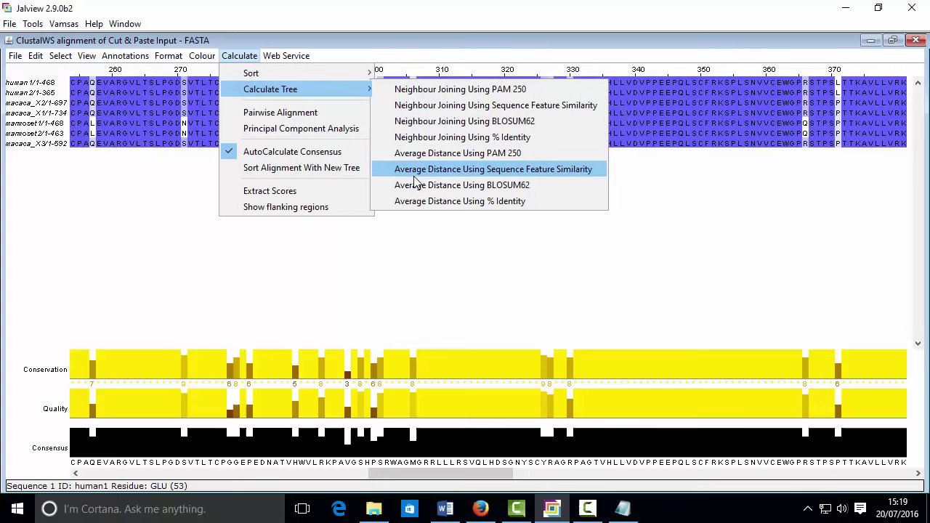
left_click(434, 127)
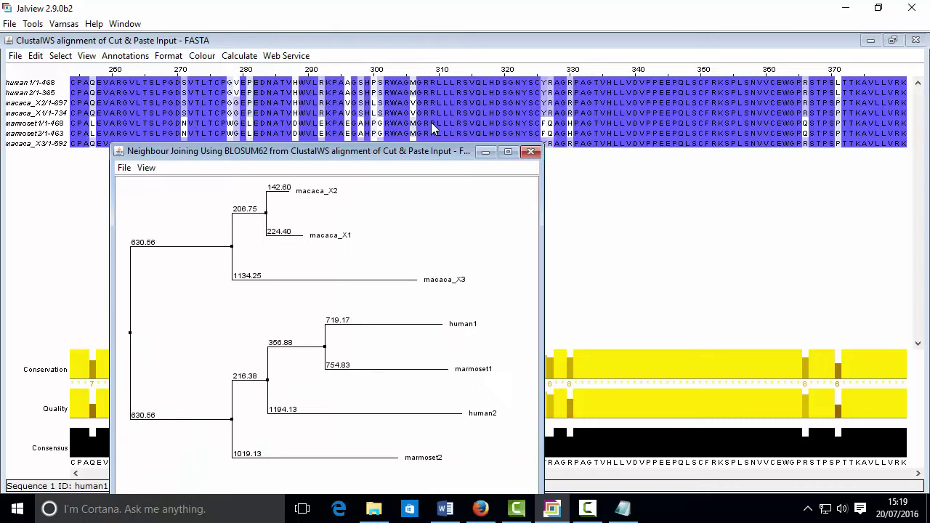
left_click_drag(435, 152, 437, 121)
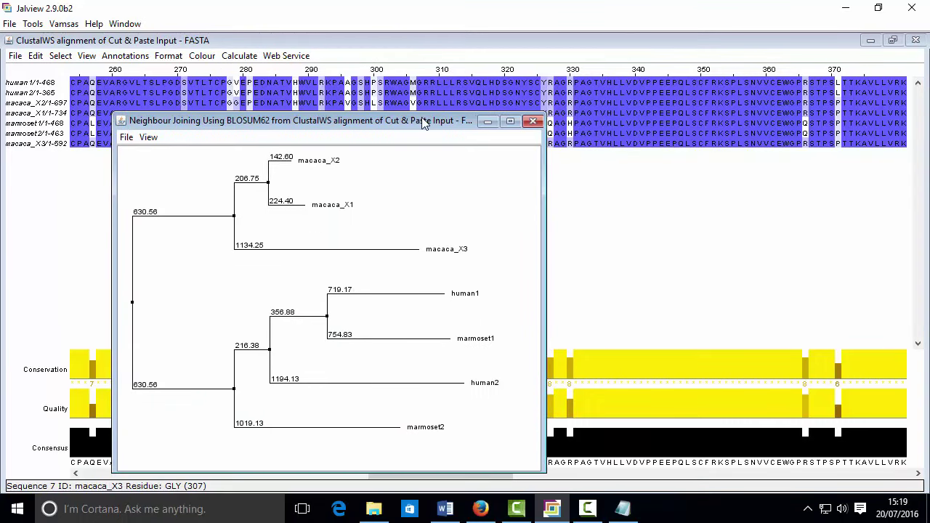
left_click(518, 125)
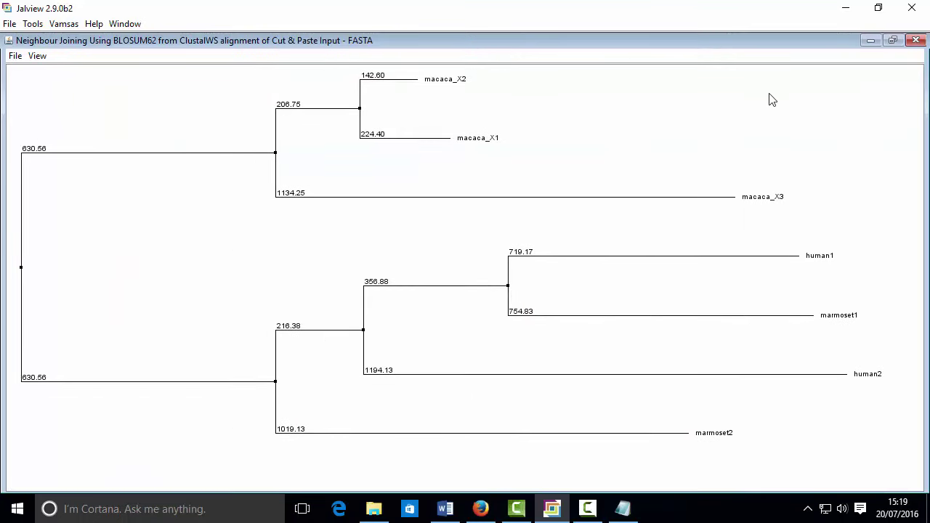
left_click(892, 40)
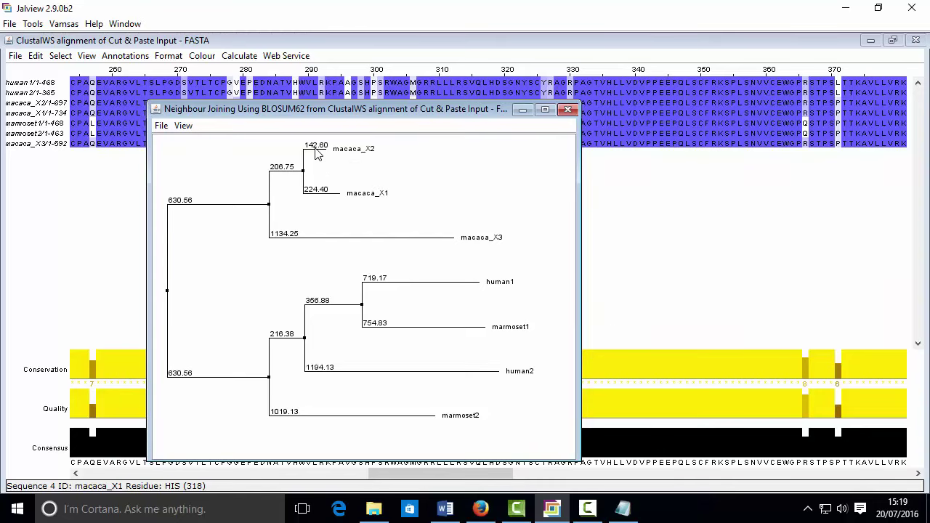
Turn off Show distances in the tree window's View menu
left_click(183, 126)
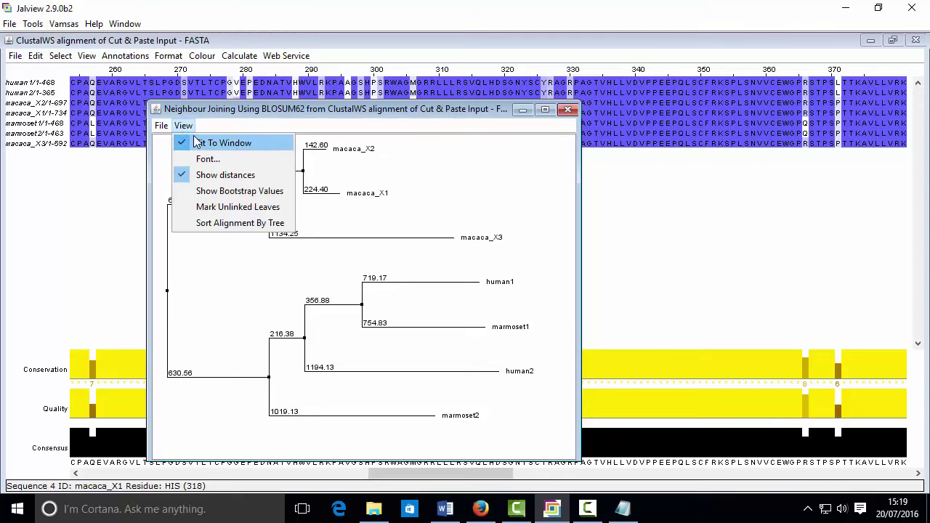
left_click(184, 180)
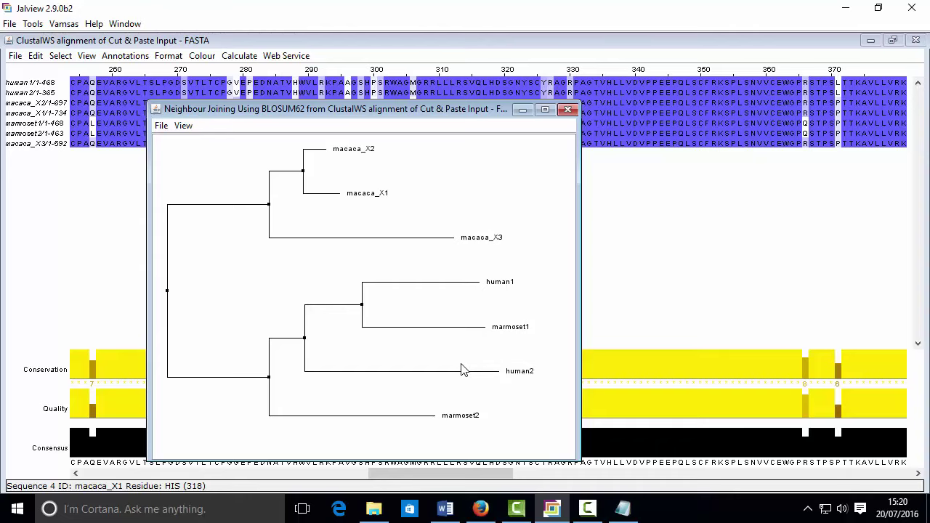
Set PicPick's output type to Clipboard from its tray menu
left_click(808, 512)
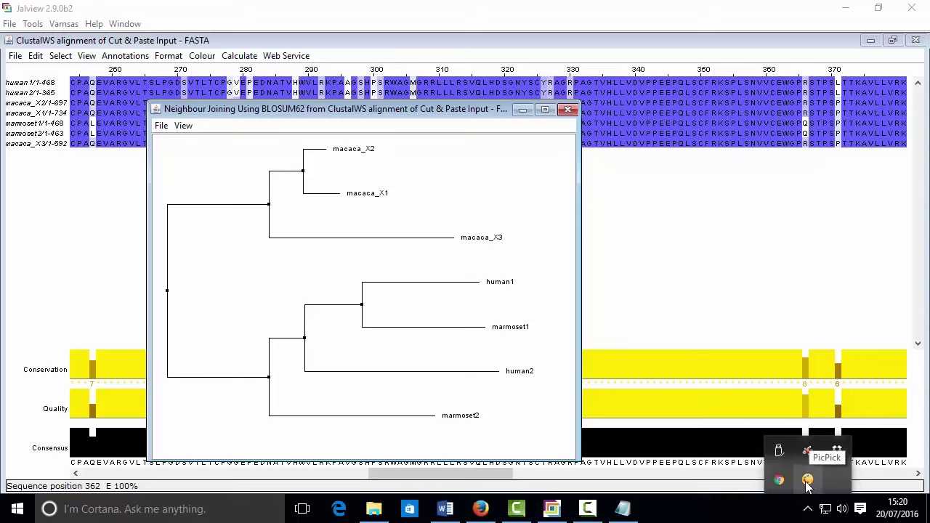
left_click(808, 481)
mouse_move(846, 317)
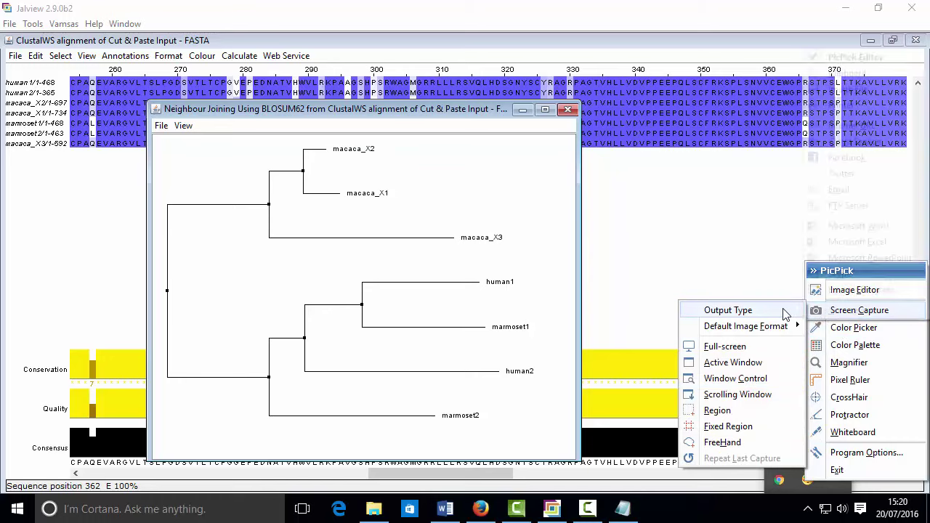
mouse_move(785, 314)
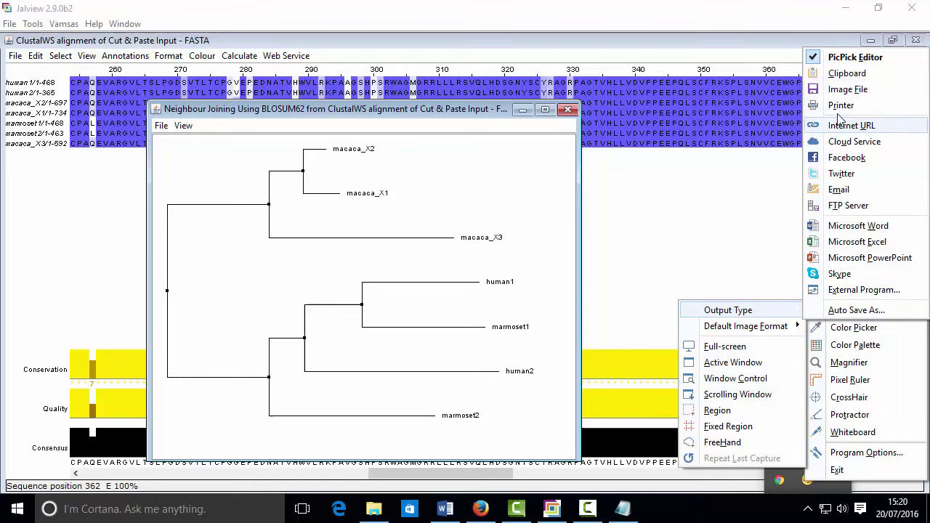
left_click(846, 73)
Capture a 547 x 394 region framing Jalview's Neighbour Joining tree panel
left_click(807, 508)
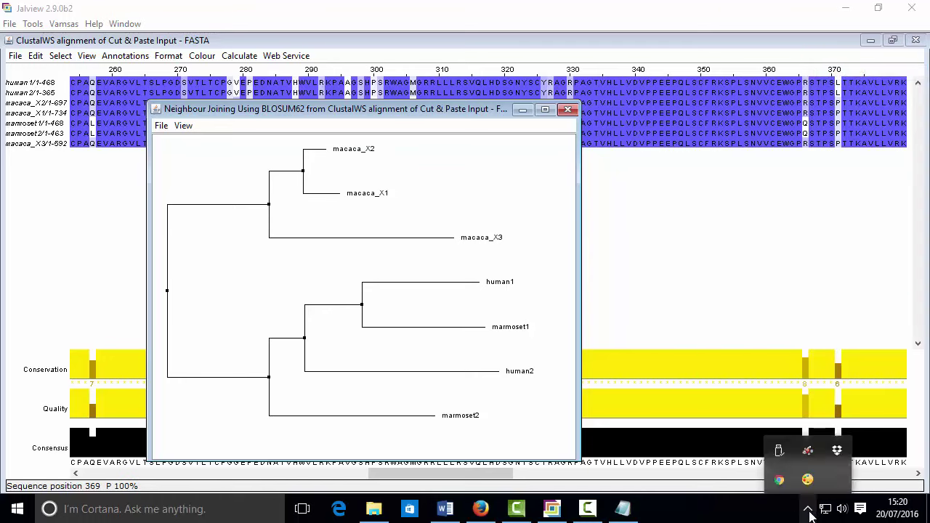
left_click(808, 479)
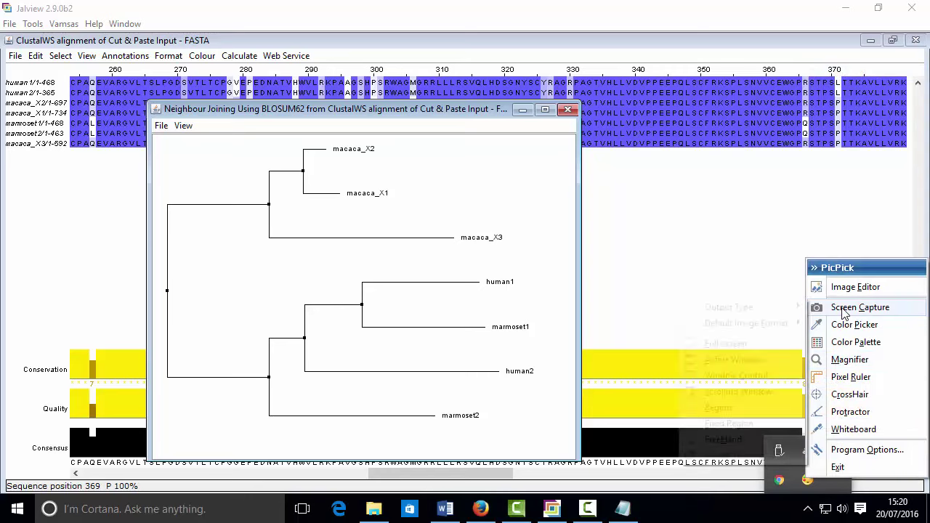
mouse_move(829, 308)
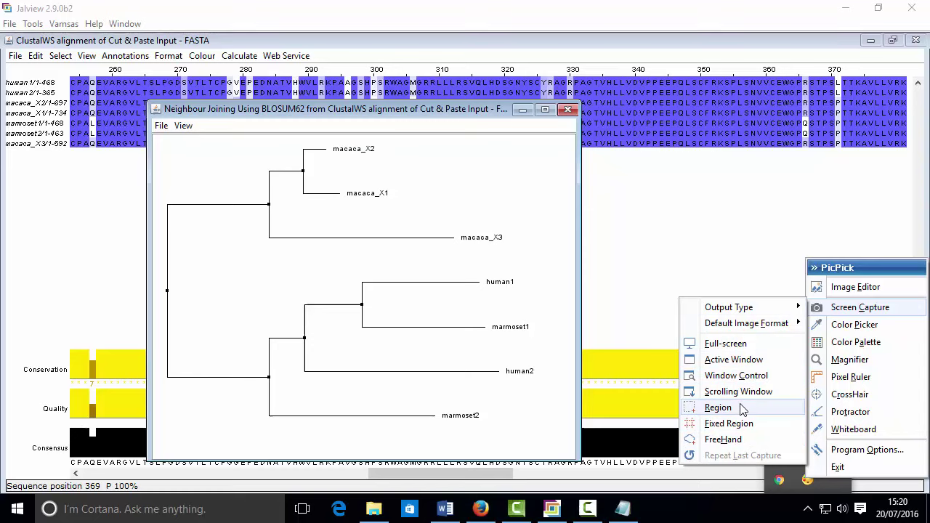
left_click(718, 407)
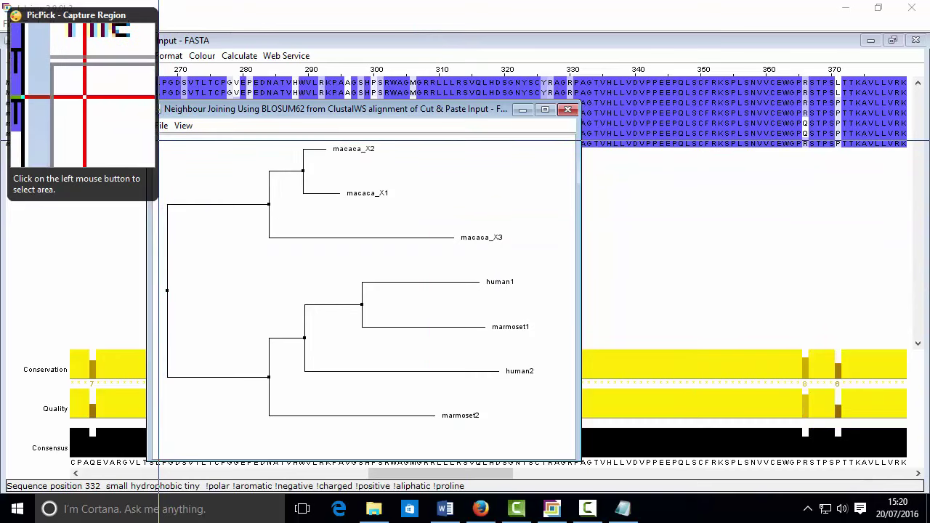
left_click_drag(158, 140, 556, 434)
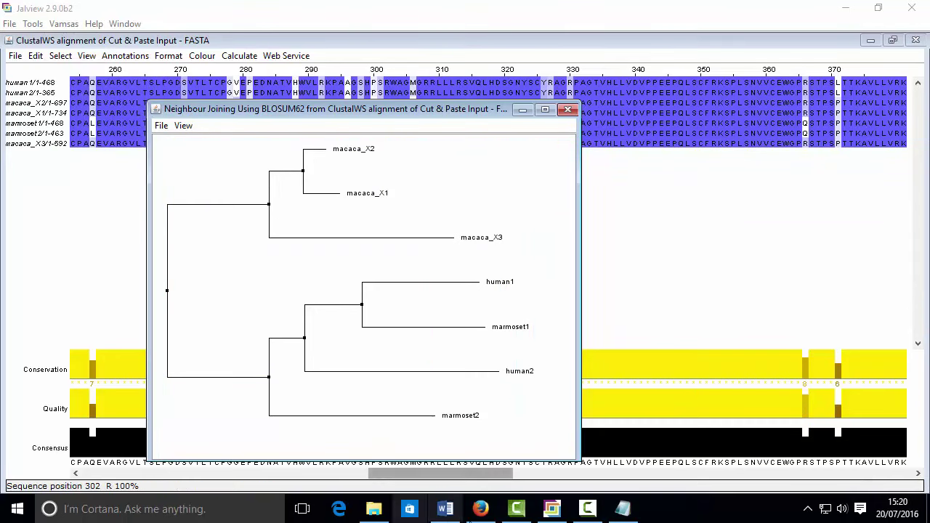
Paste the captured tree image into the Word report below the model question
left_click(452, 508)
left_click(449, 508)
left_click(439, 511)
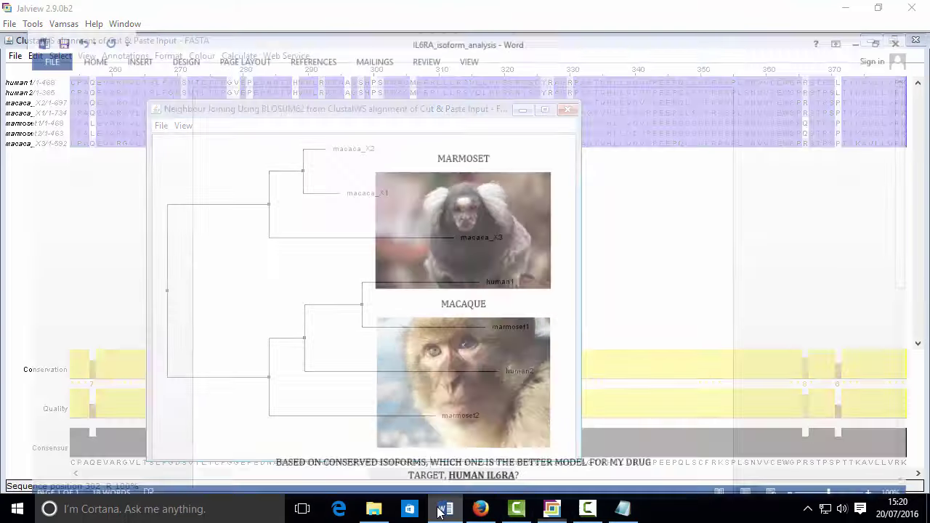
scroll(557, 353, "down", 4)
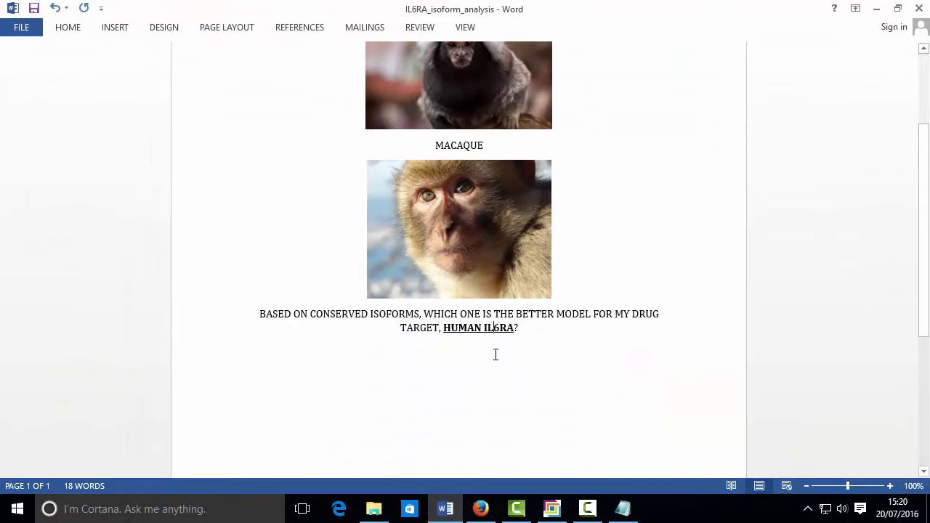
key("ctrl+v")
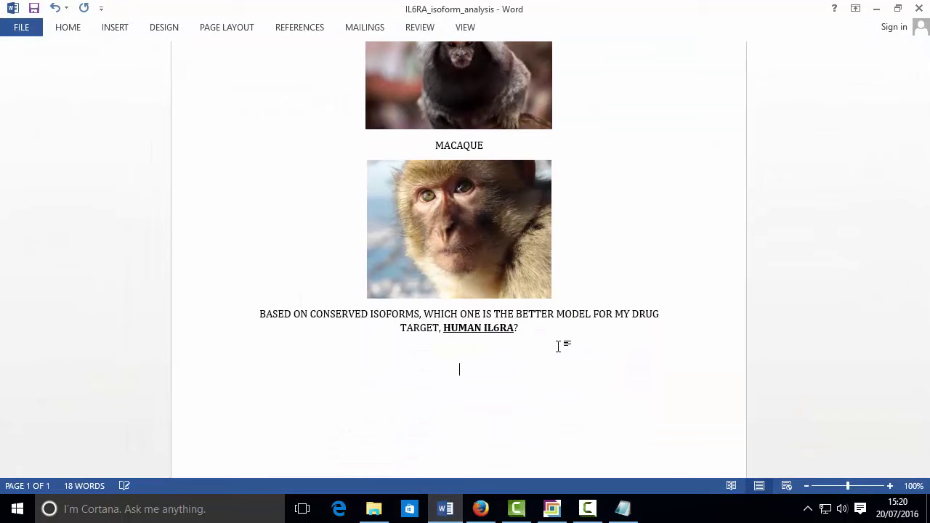
Insert a page break after the tree image to start page 2
scroll(558, 349, "up", 5)
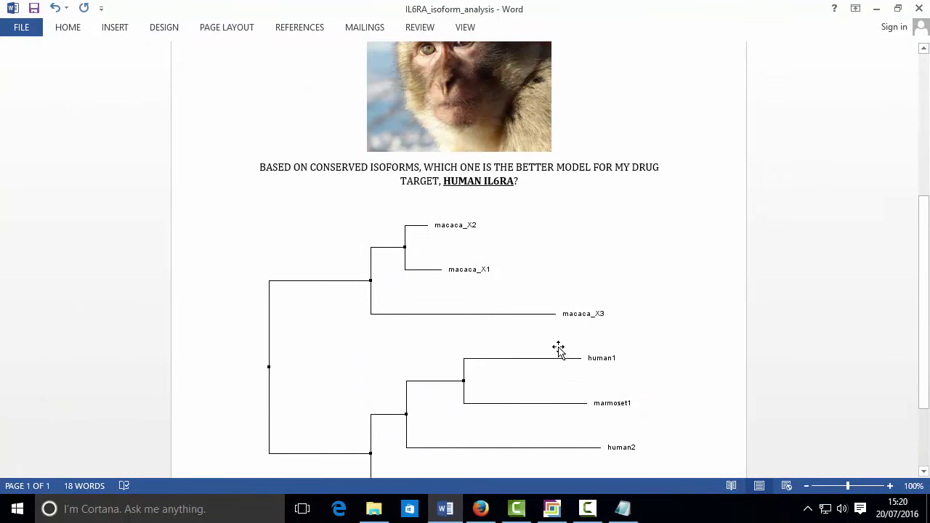
scroll(558, 350, "down", 6)
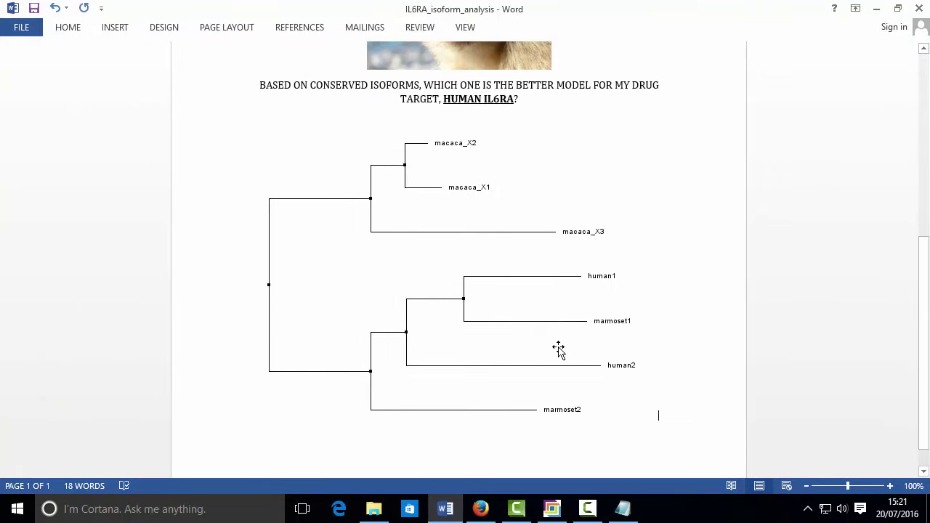
key("ctrl+Return")
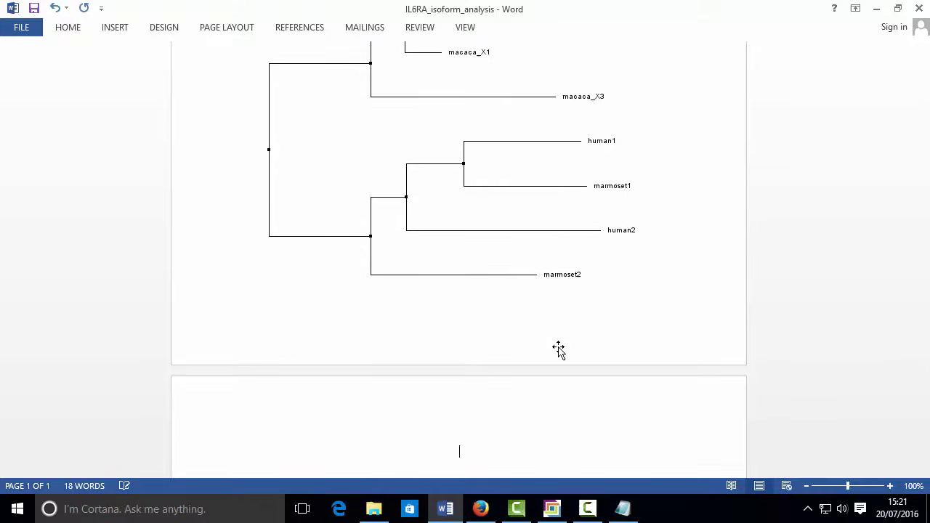
Write 'Marmoset is the preferred species because it seems to have 2 isoforms closely related to the human IL6RA isoform'
type("Marmoset is the prefe")
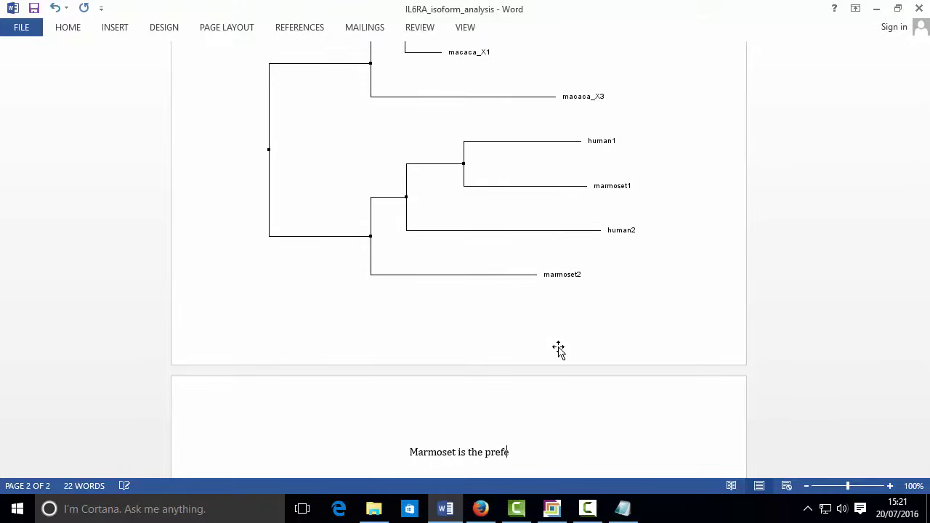
type("rred species ")
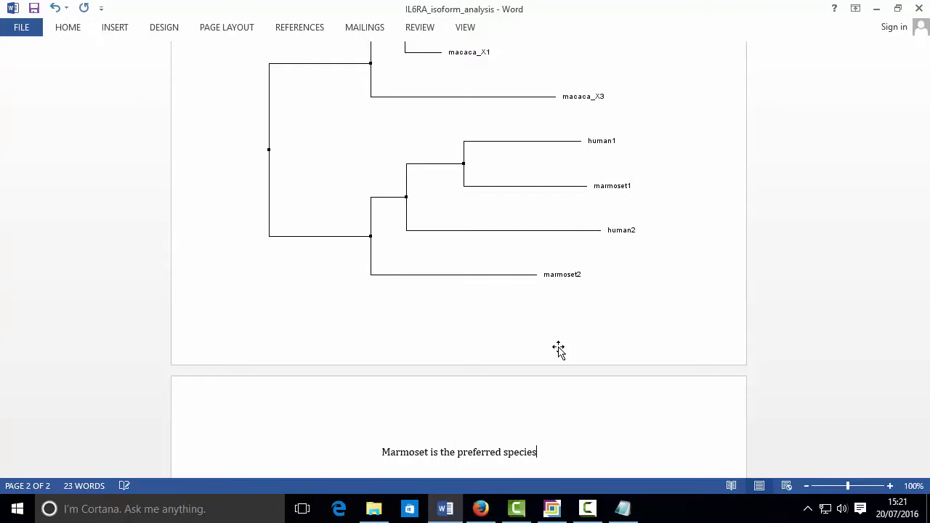
type("because ")
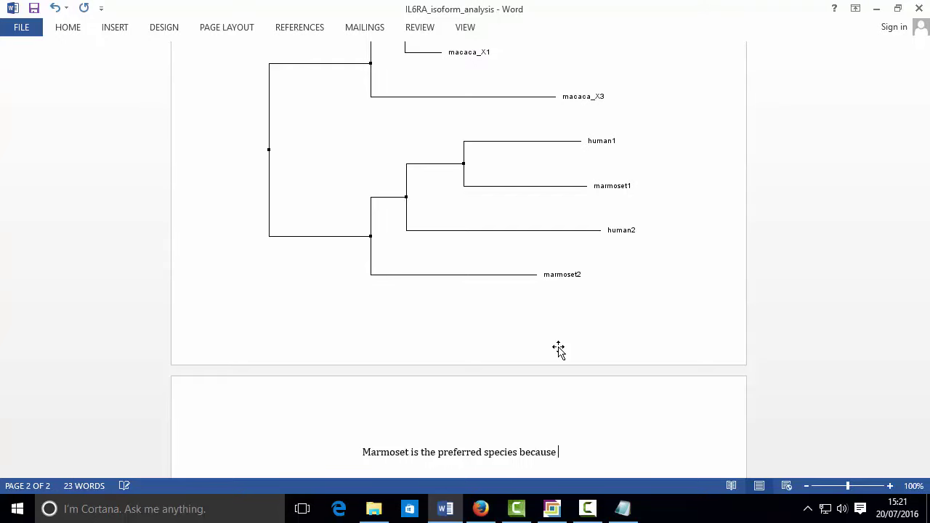
type("it seems to have ")
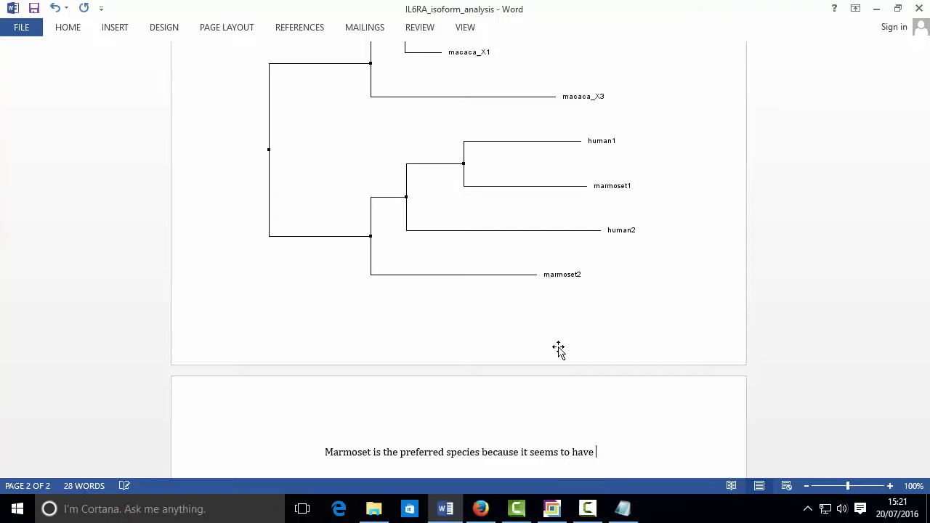
type("2 isoforms")
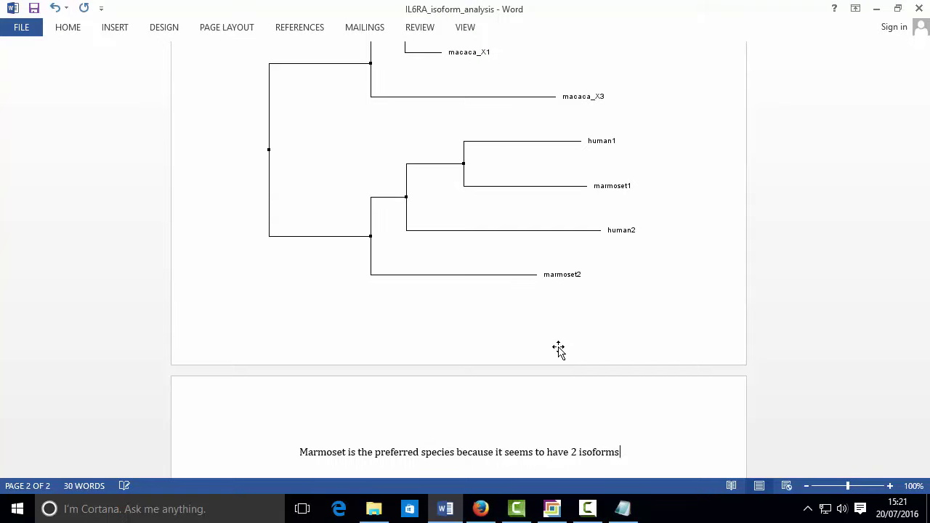
type(" that are related ")
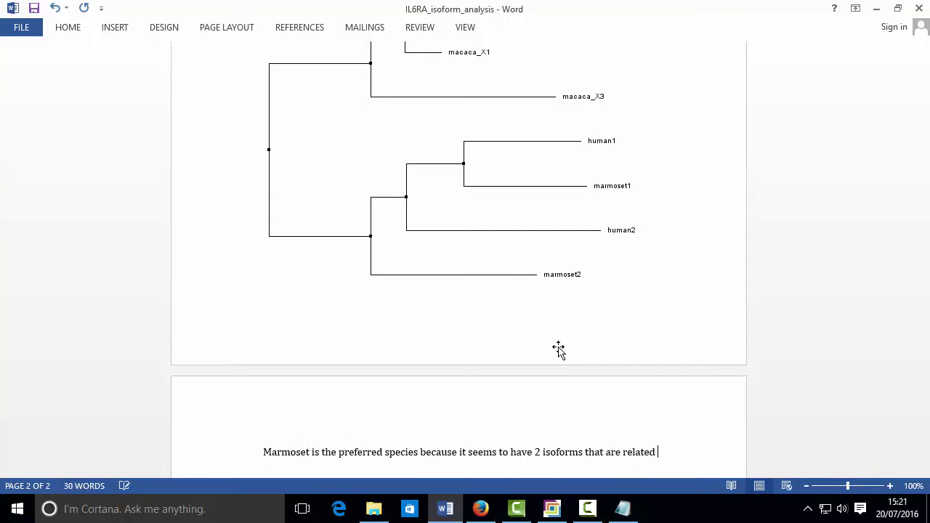
type("to the")
key("BackSpace")
key("BackSpace")
key("BackSpace")
key("BackSpace")
key("BackSpace")
key("BackSpace")
key("BackSpace")
key("BackSpace")
key("BackSpace")
key("BackSpace")
key("BackSpace")
key("BackSpace")
key("BackSpace")
key("BackSpace")
key("BackSpace")
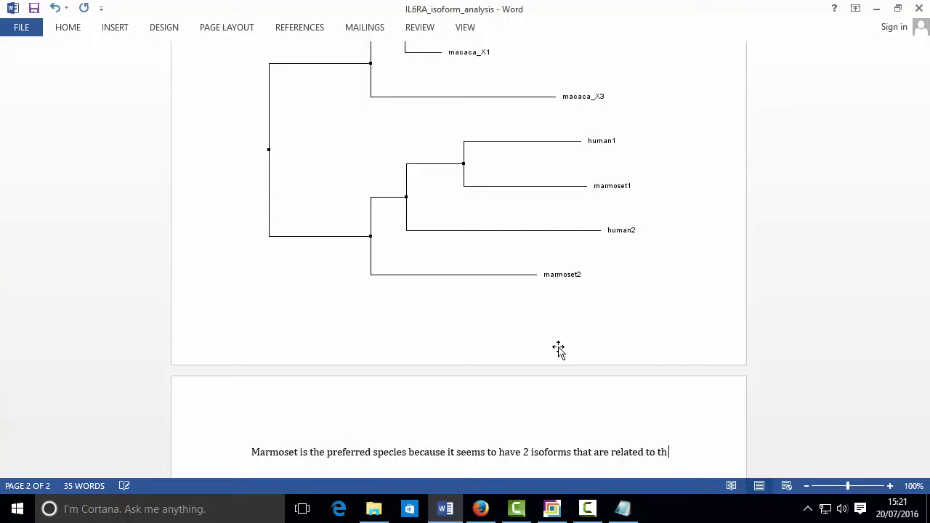
type("closely re")
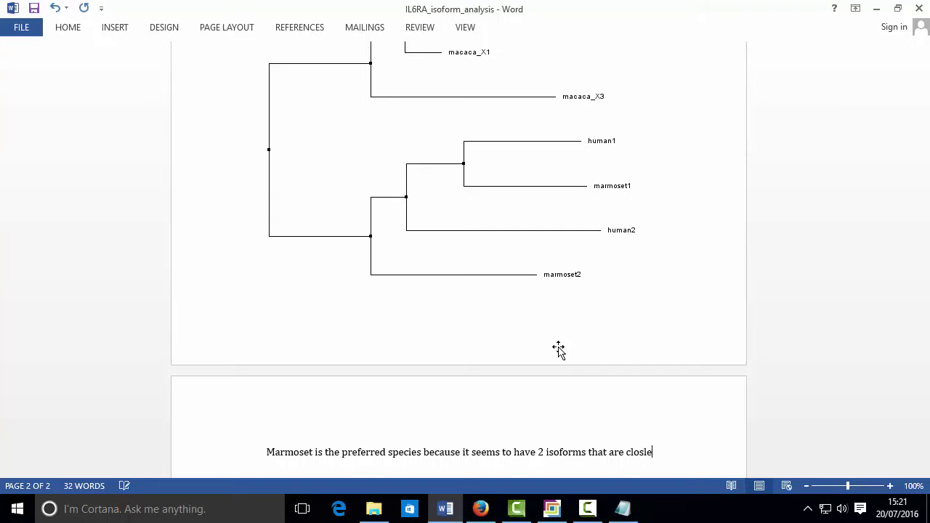
type("lated")
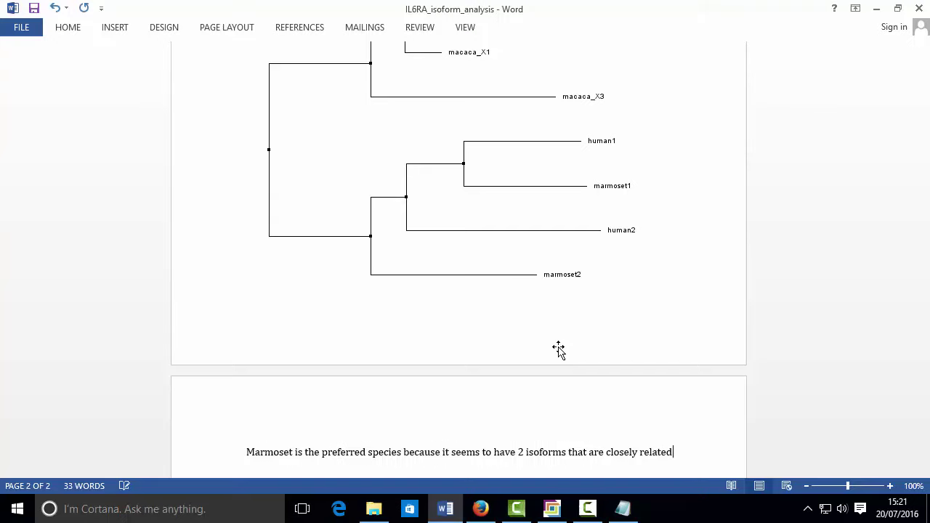
type(" to the human IL6RA isof")
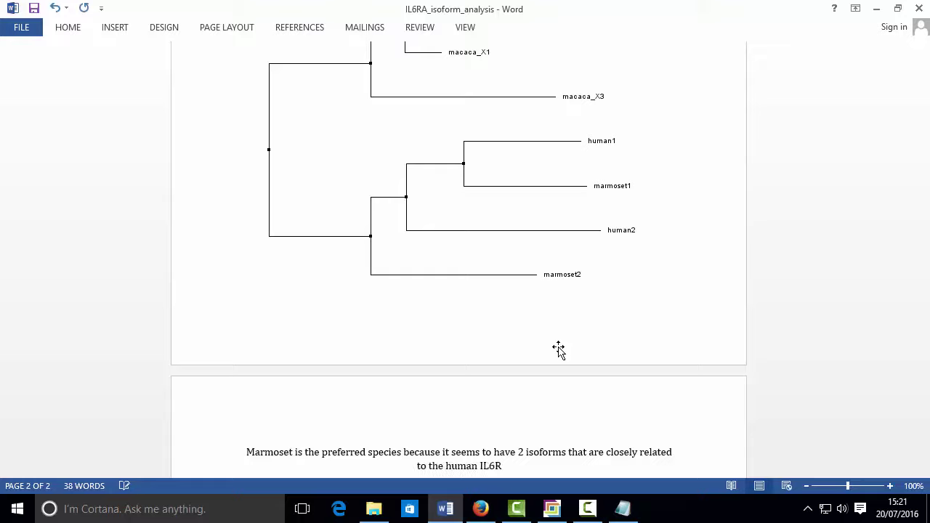